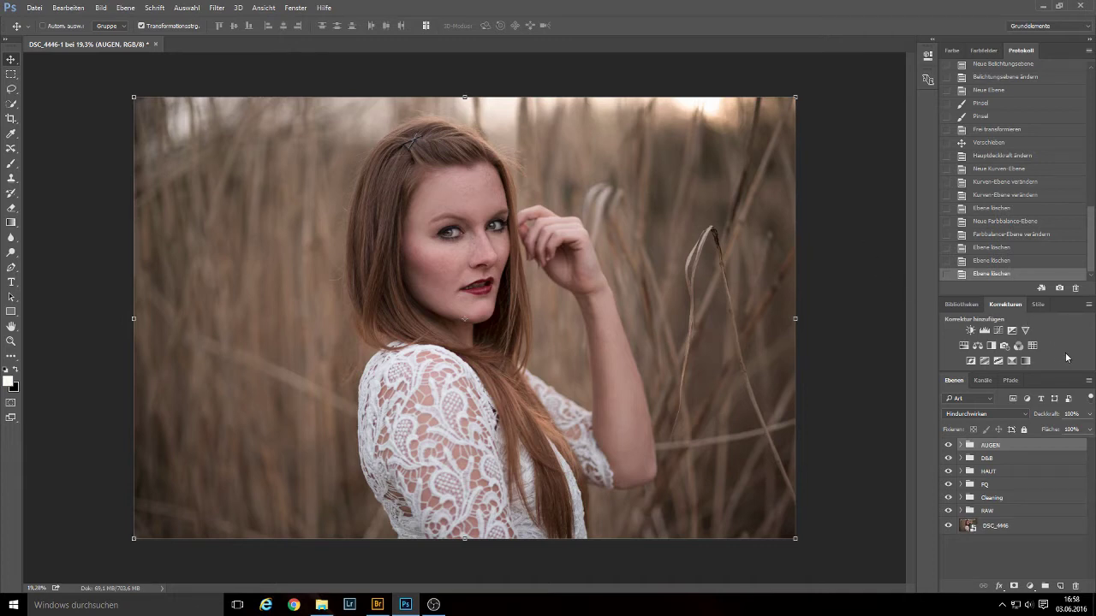
# - Add Exposure layer Belichtung 1 and set its Versatz (Offset) to about +0,0208
pyautogui.click(1013, 333)
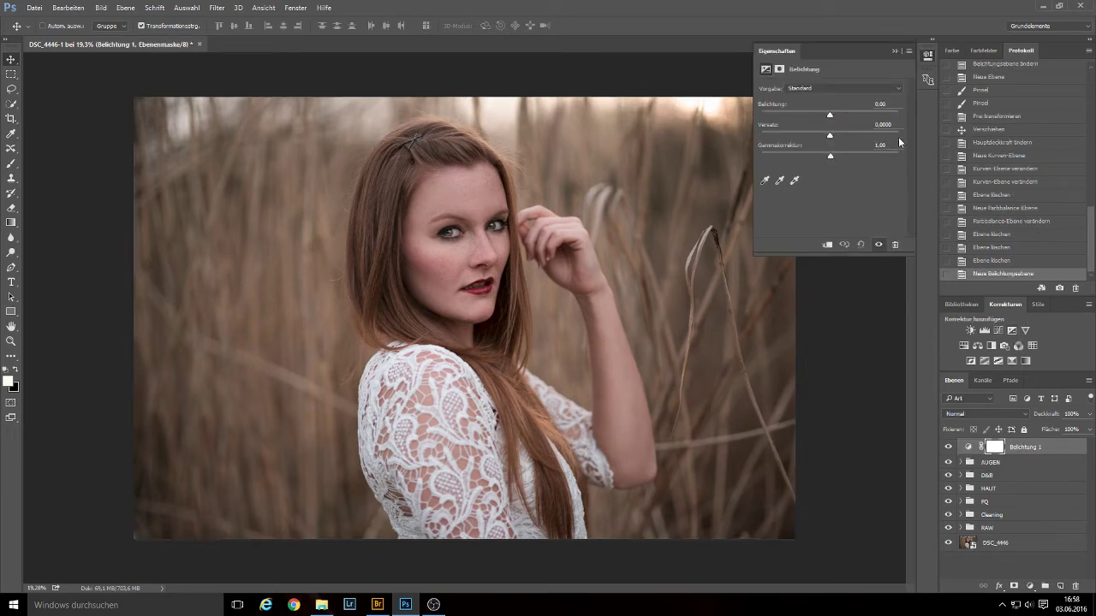
pyautogui.moveTo(829, 135)
pyautogui.mouseDown()
pyautogui.moveTo(815, 132)
pyautogui.moveTo(833, 134)
pyautogui.mouseUp()
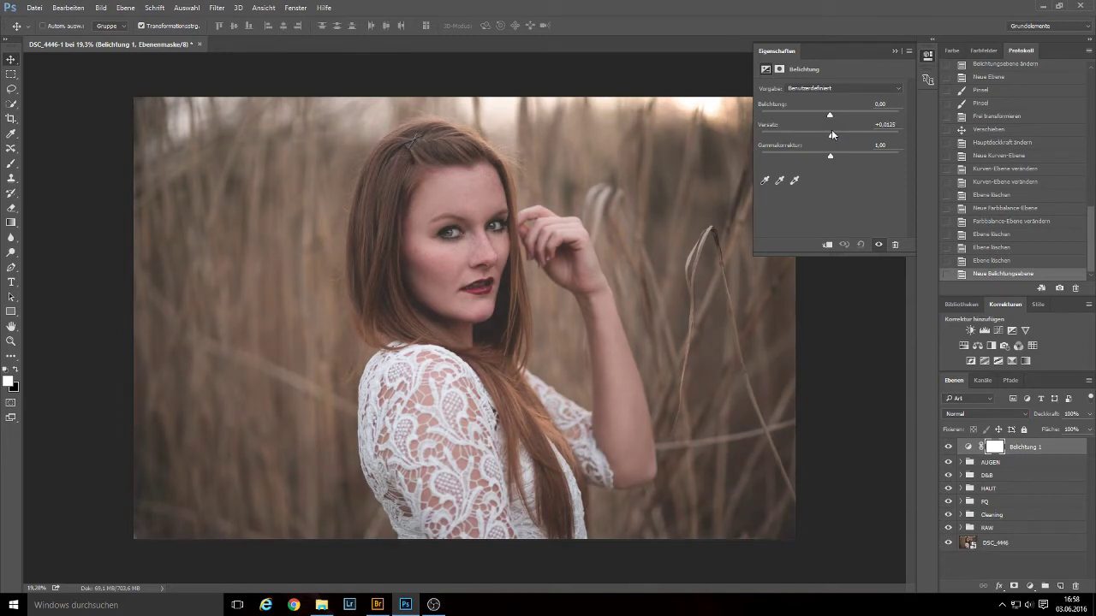
pyautogui.moveTo(833, 132); pyautogui.dragTo(830, 133)
pyautogui.moveTo(834, 134); pyautogui.dragTo(833, 134)
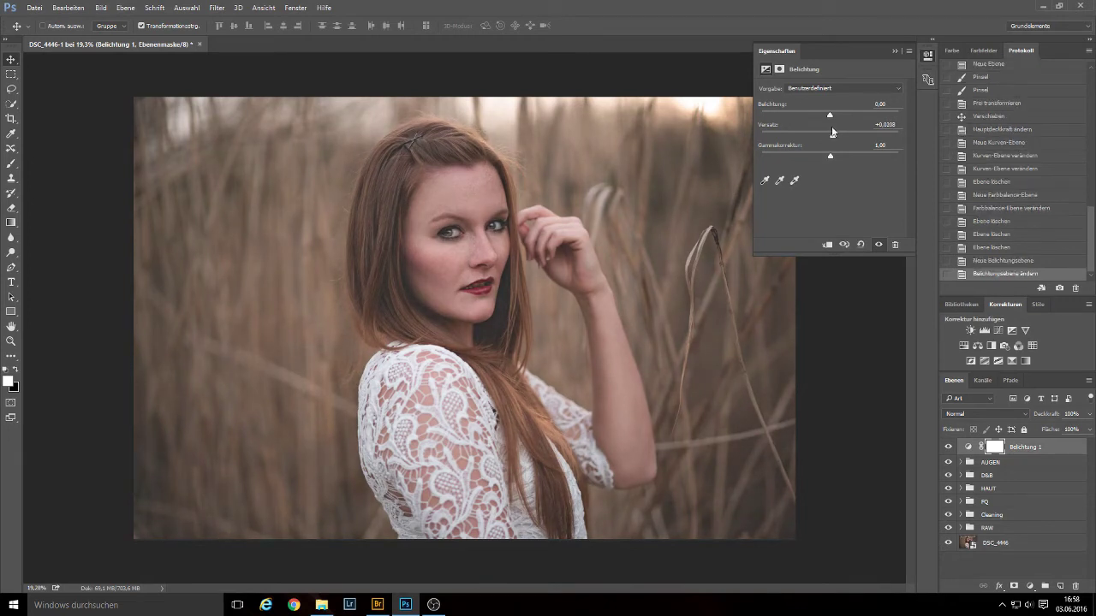
pyautogui.click(896, 125)
# - Collapse the Exposure properties and toggle Belichtung 1 to compare before and after
pyautogui.click(893, 51)
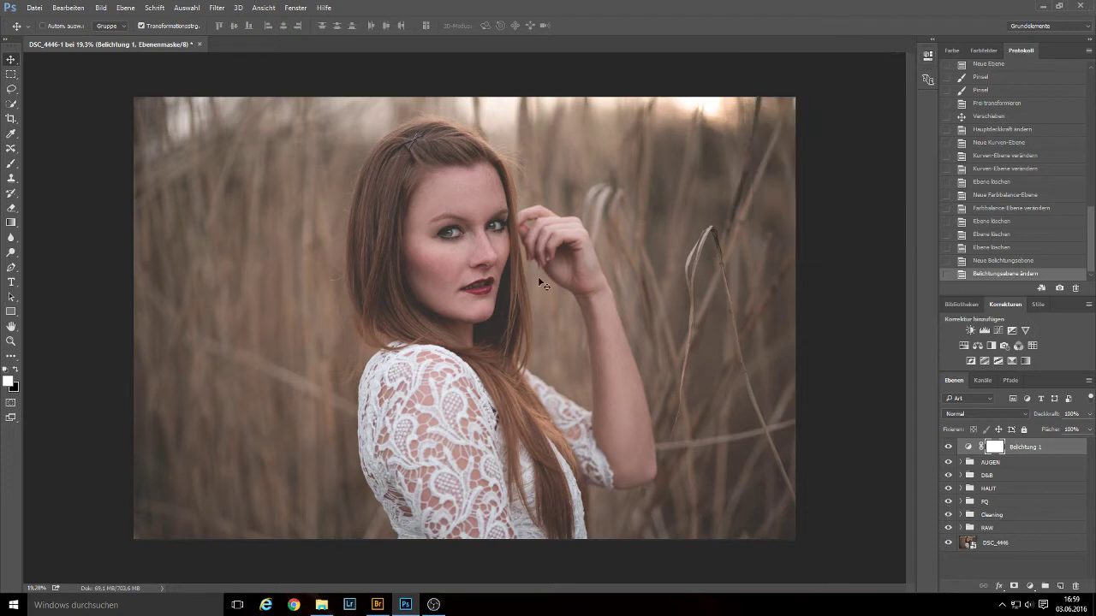
pyautogui.click(948, 447)
pyautogui.click(949, 447)
pyautogui.click(948, 447)
pyautogui.click(949, 447)
# - Set up a soft black brush of about 1508 px at 21% opacity
pyautogui.click(11, 164)
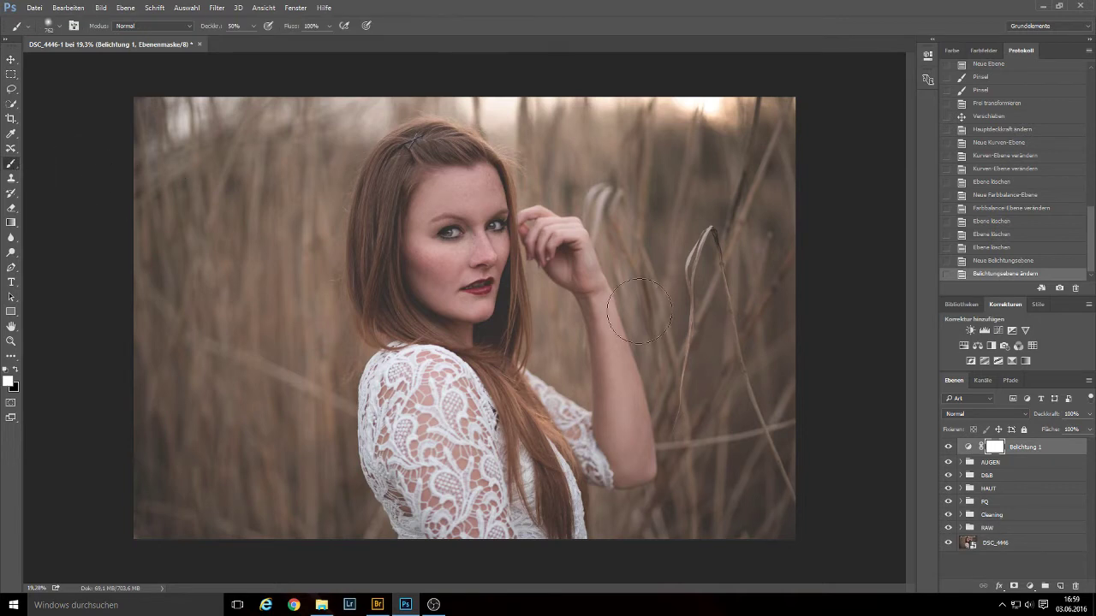
pyautogui.keyDown('alt'); pyautogui.rightClick(392, 294); pyautogui.keyUp('alt')
pyautogui.click(254, 26)
pyautogui.moveTo(238, 41); pyautogui.dragTo(239, 41)
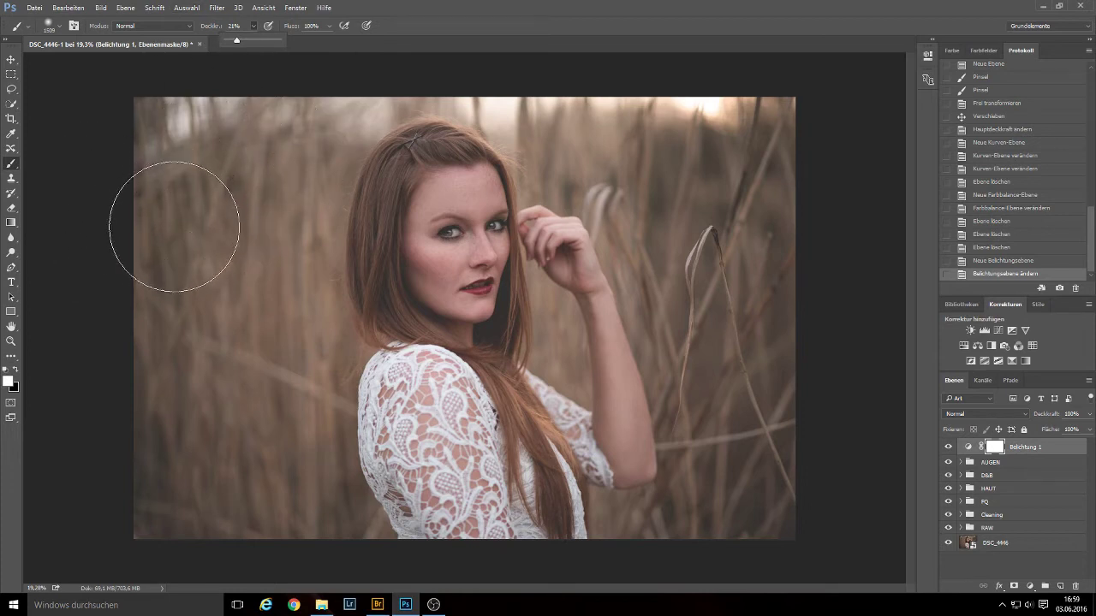
pyautogui.click(50, 32)
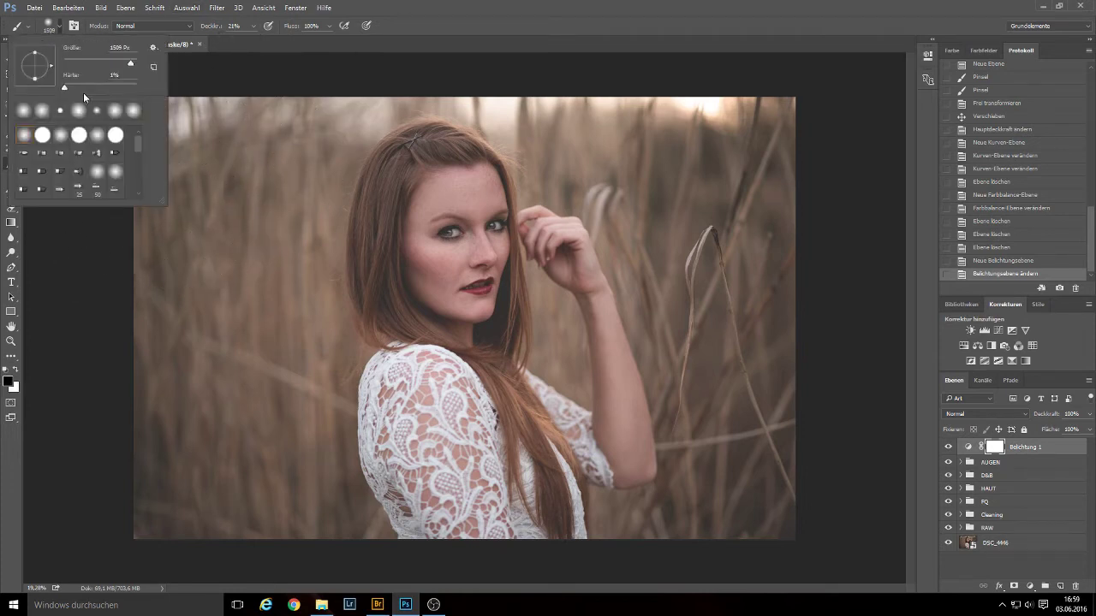
pyautogui.click(533, 23)
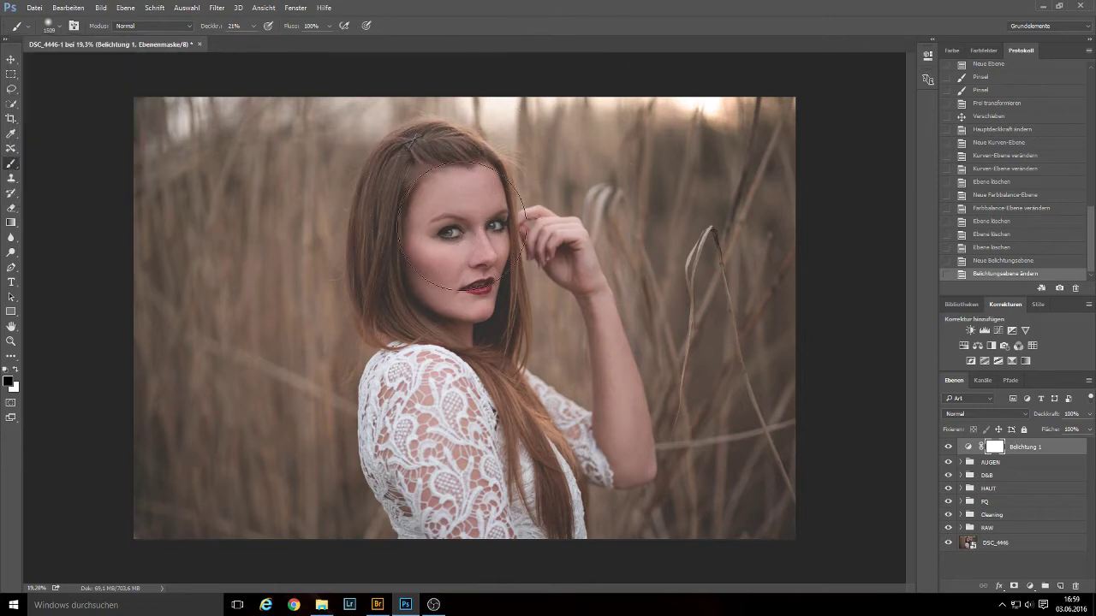
# - Paint soft black strokes on the mask over hair, arm and shoulder, then compare
pyautogui.moveTo(432, 364); pyautogui.dragTo(534, 419)
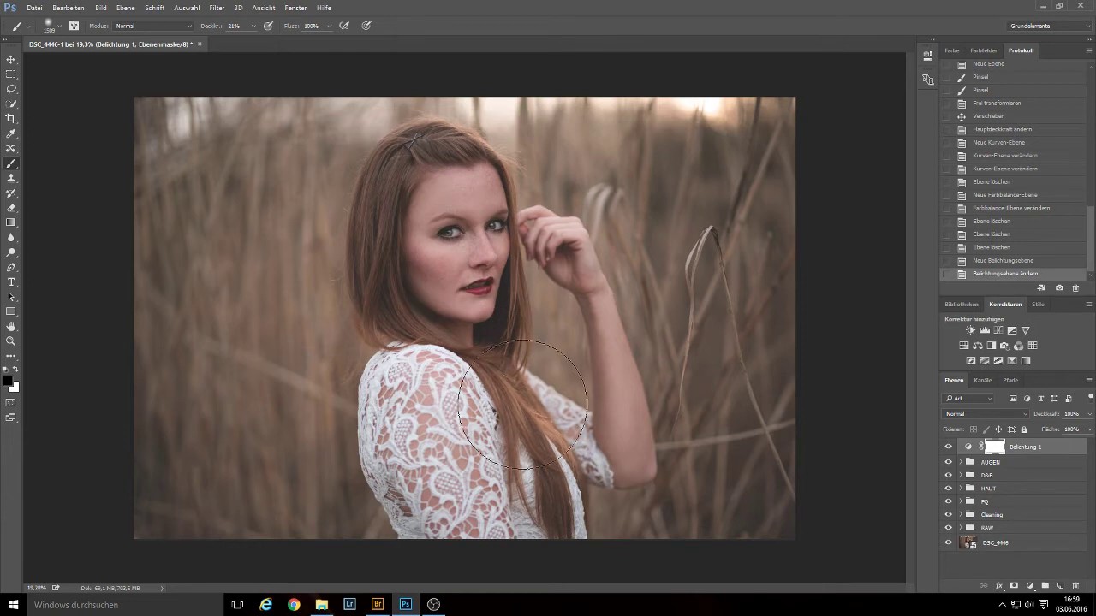
pyautogui.moveTo(454, 291); pyautogui.dragTo(539, 311)
pyautogui.moveTo(548, 257); pyautogui.dragTo(531, 231)
pyautogui.moveTo(445, 377)
pyautogui.mouseDown()
pyautogui.moveTo(479, 403)
pyautogui.moveTo(453, 394)
pyautogui.mouseUp()
pyautogui.moveTo(479, 188); pyautogui.dragTo(428, 257)
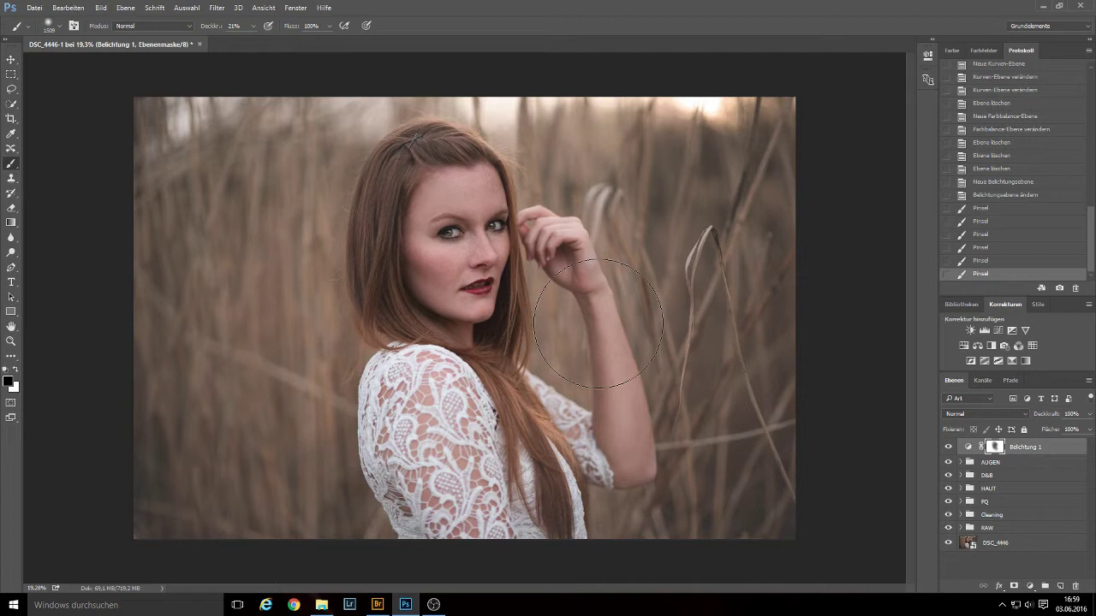
pyautogui.moveTo(401, 282); pyautogui.dragTo(462, 342)
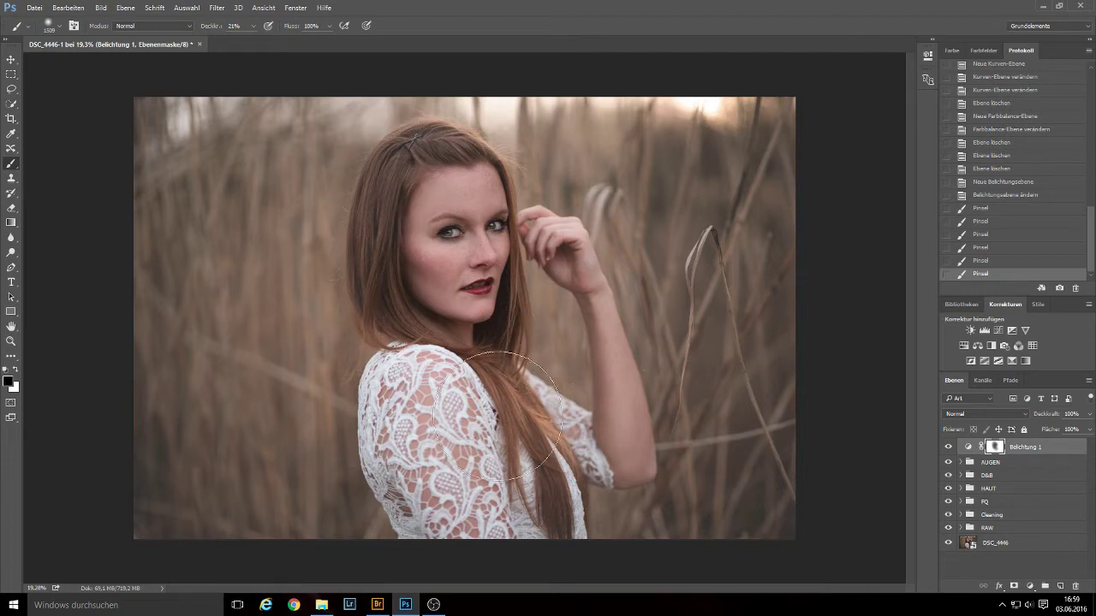
pyautogui.moveTo(381, 257); pyautogui.dragTo(454, 291)
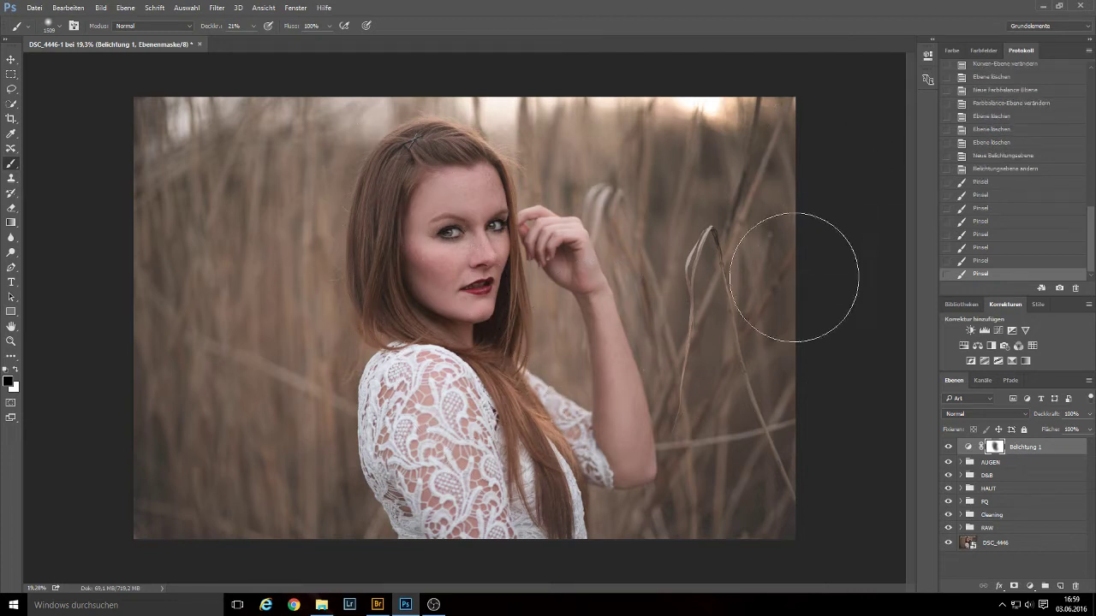
pyautogui.click(948, 447)
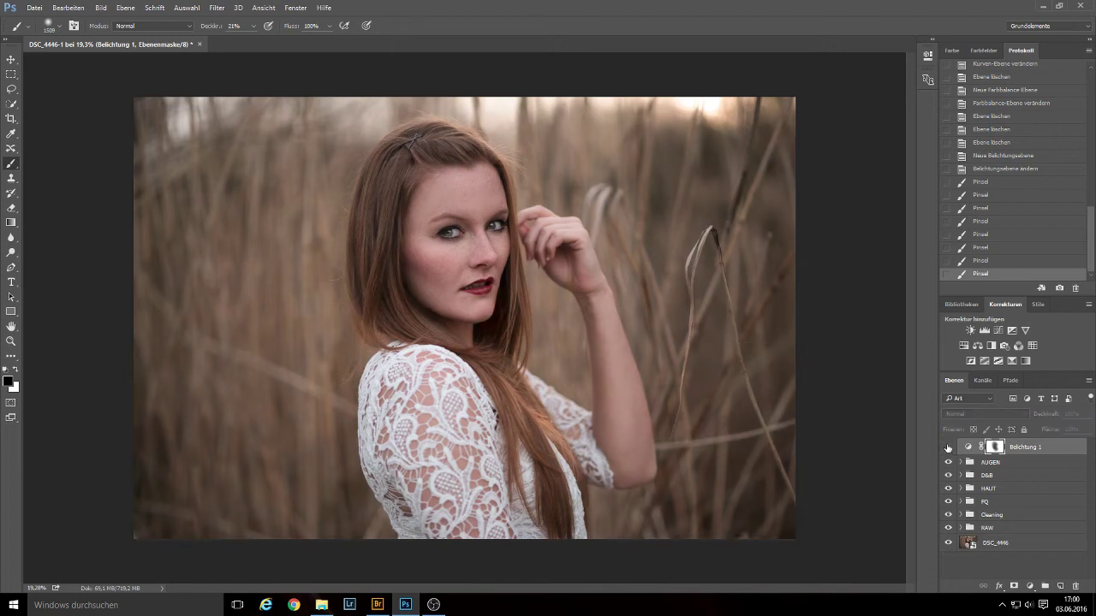
pyautogui.click(947, 447)
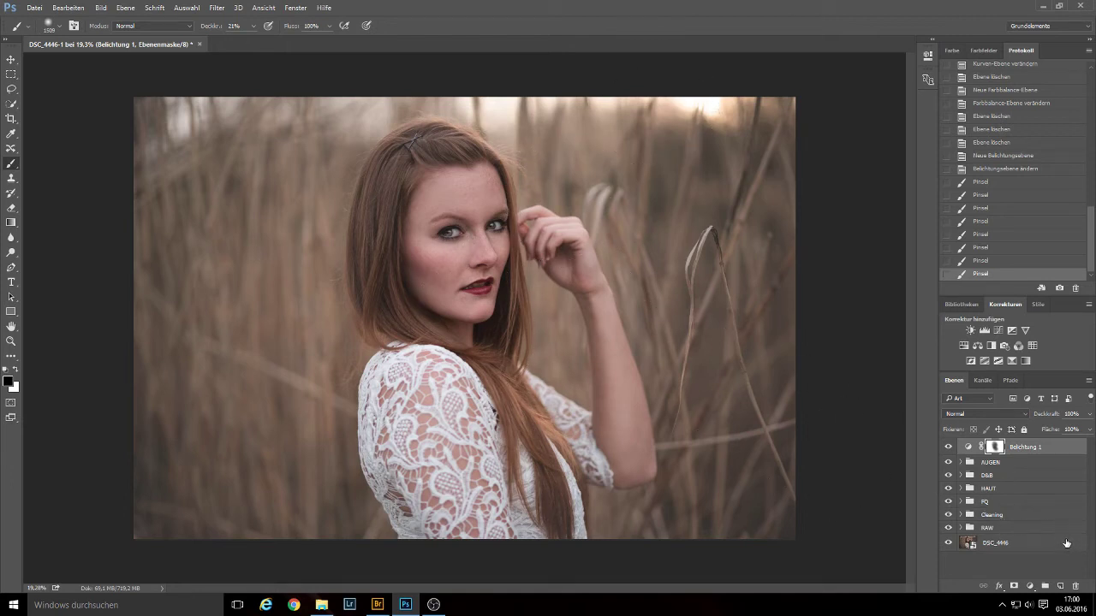
# - Add a new layer and paint a 1550 px white glow at 100% over mouth and chin
pyautogui.click(1061, 585)
pyautogui.press('x')
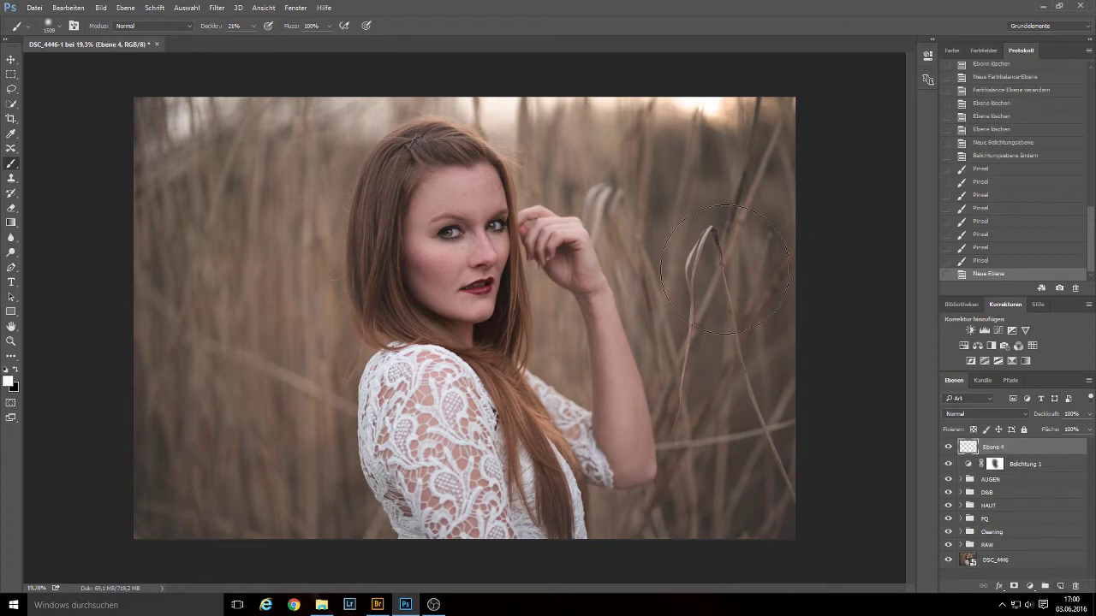
pyautogui.click(253, 26)
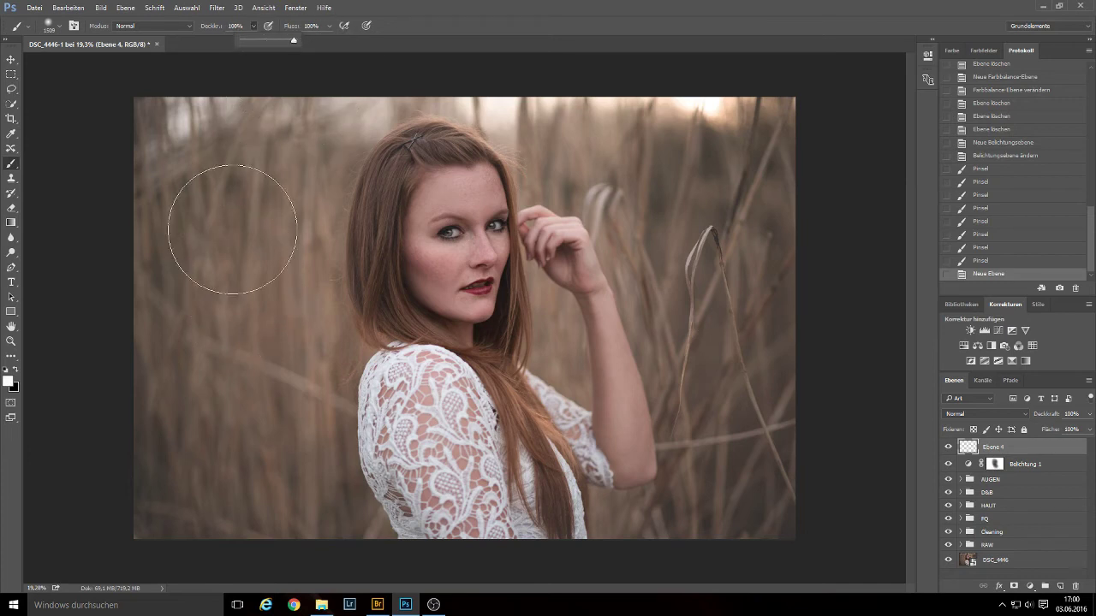
pyautogui.click(713, 96)
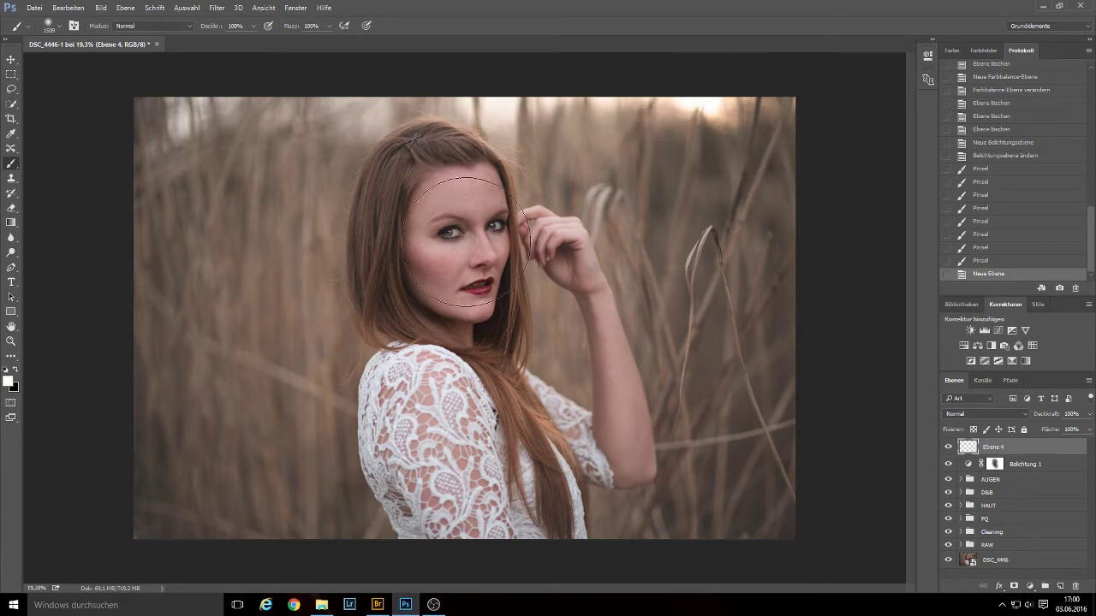
pyautogui.keyDown('alt'); pyautogui.rightClick(447, 289); pyautogui.keyUp('alt')
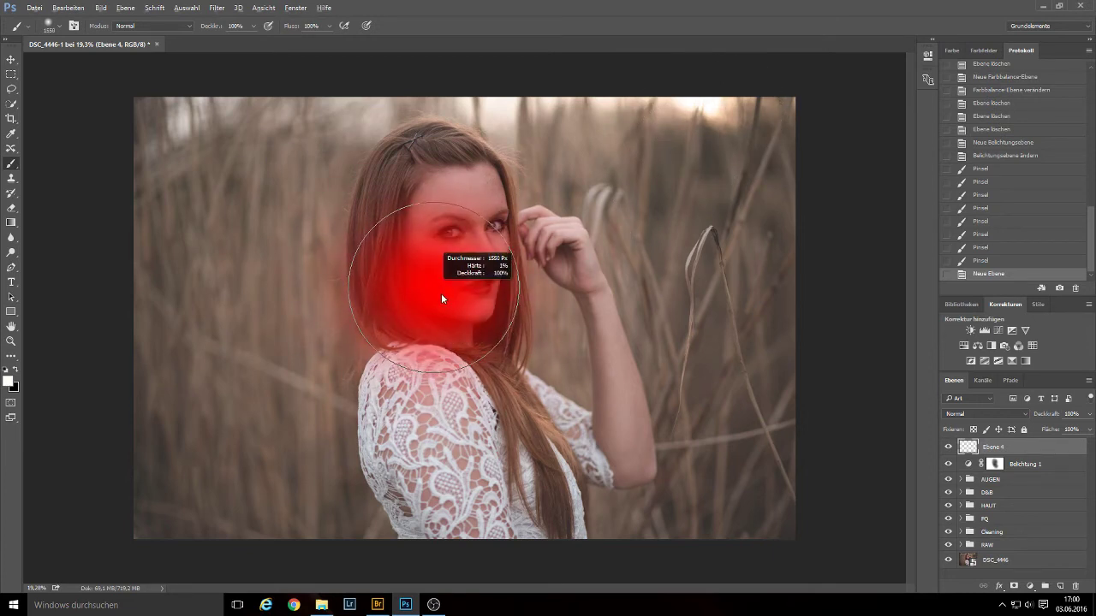
pyautogui.keyDown('alt'); pyautogui.rightClick(442, 293); pyautogui.keyUp('alt')
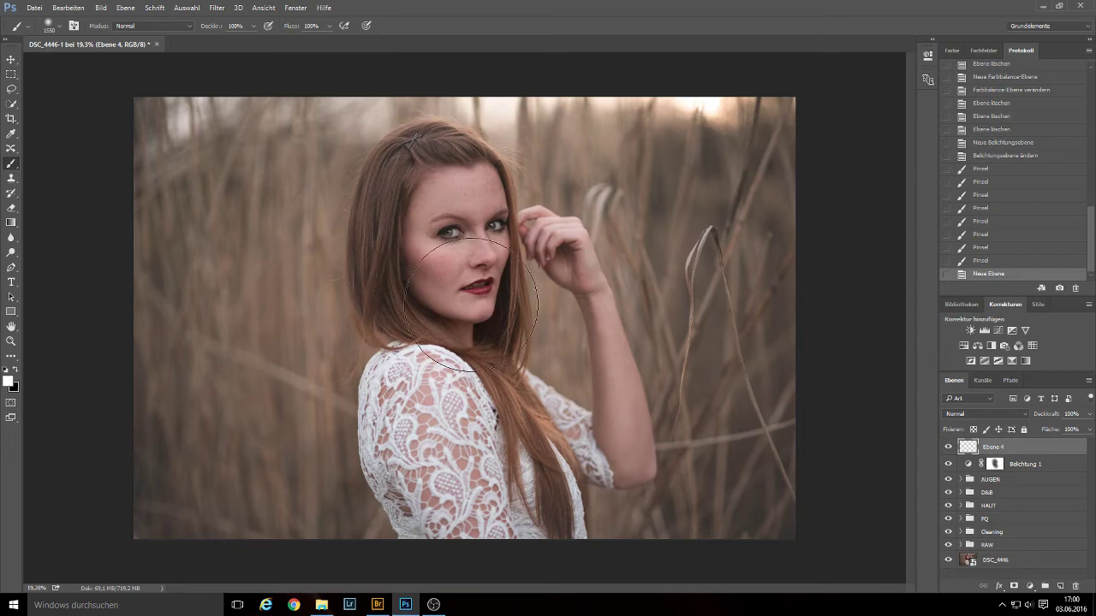
pyautogui.click(463, 296)
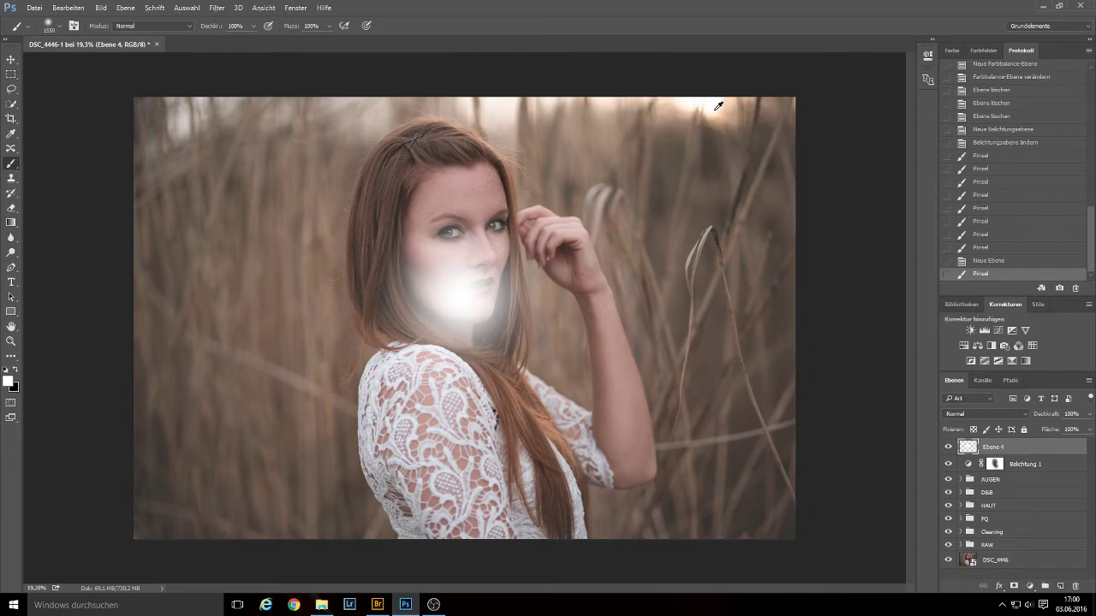
# - Strengthen the face glow with a 987 px white brush at 35% opacity
pyautogui.click(255, 26)
pyautogui.moveTo(218, 50); pyautogui.dragTo(219, 49)
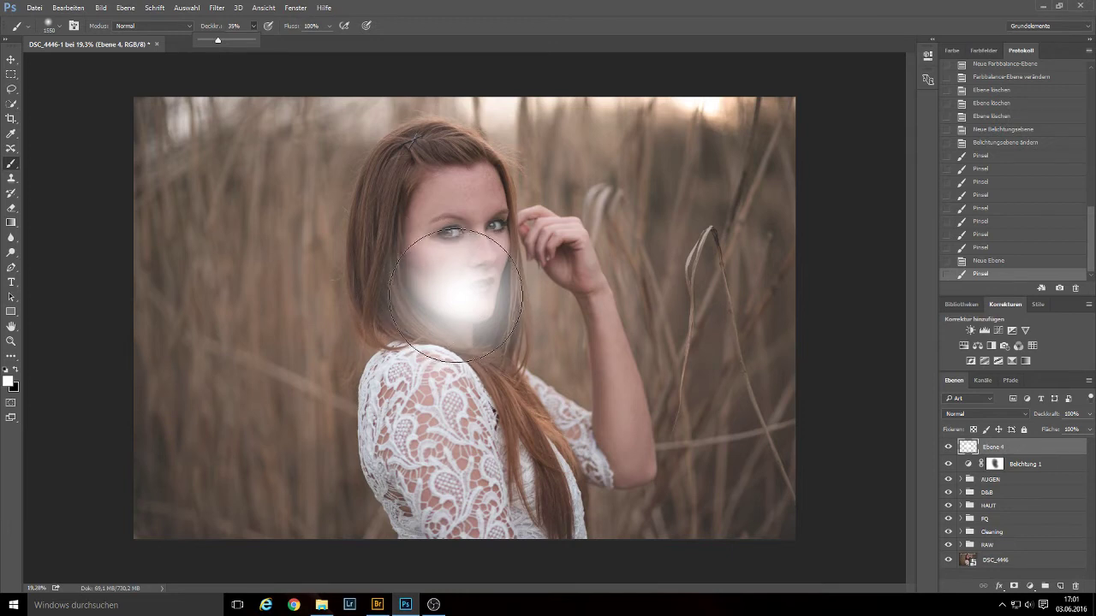
pyautogui.moveTo(451, 297); pyautogui.dragTo(436, 297)
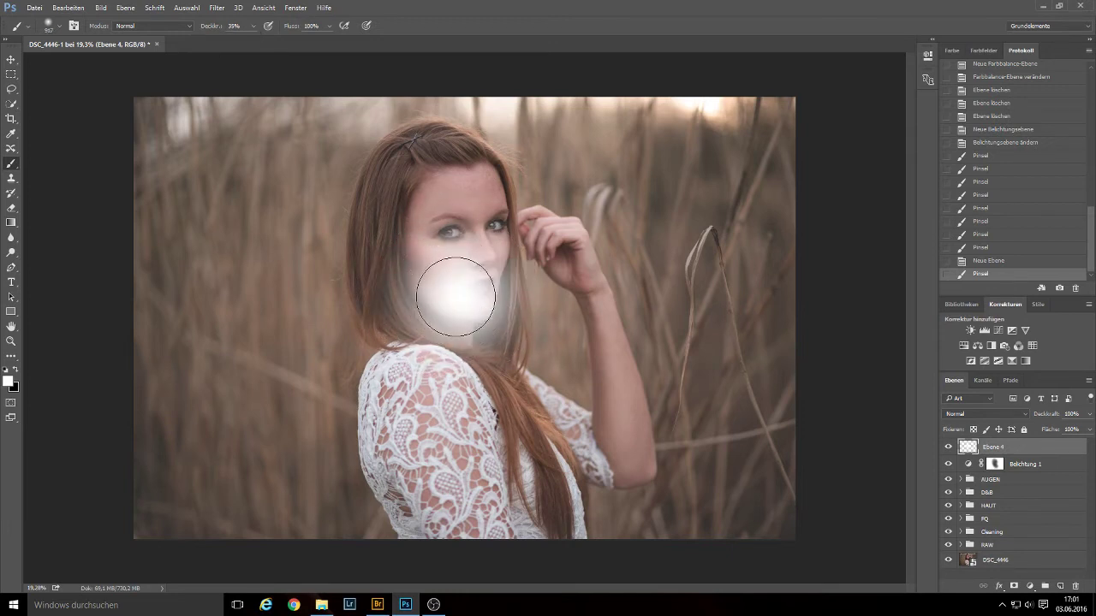
pyautogui.moveTo(448, 294); pyautogui.dragTo(497, 295)
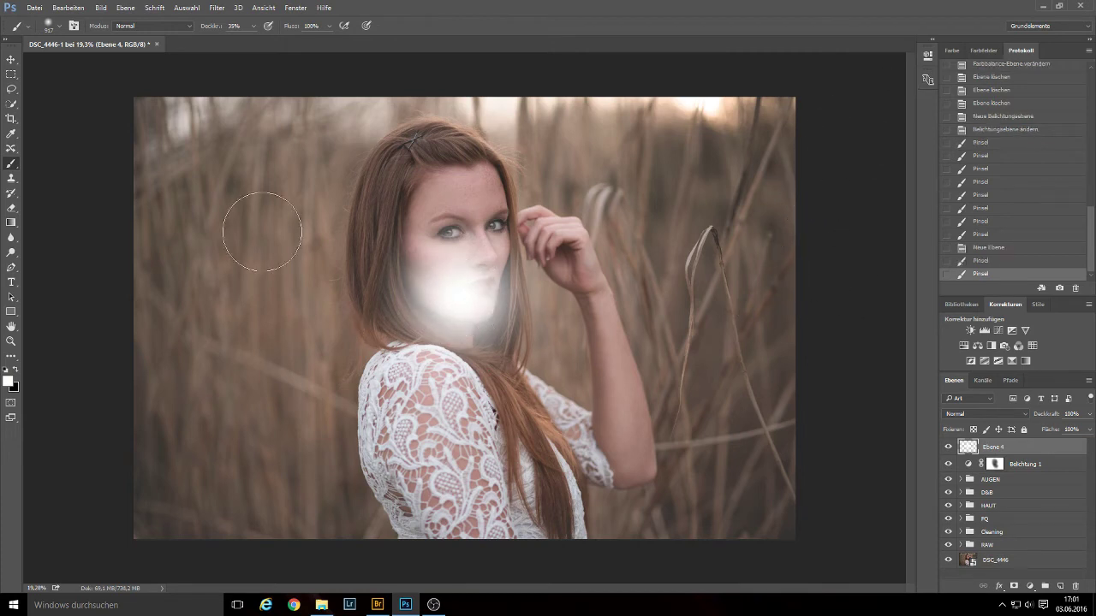
pyautogui.click(11, 59)
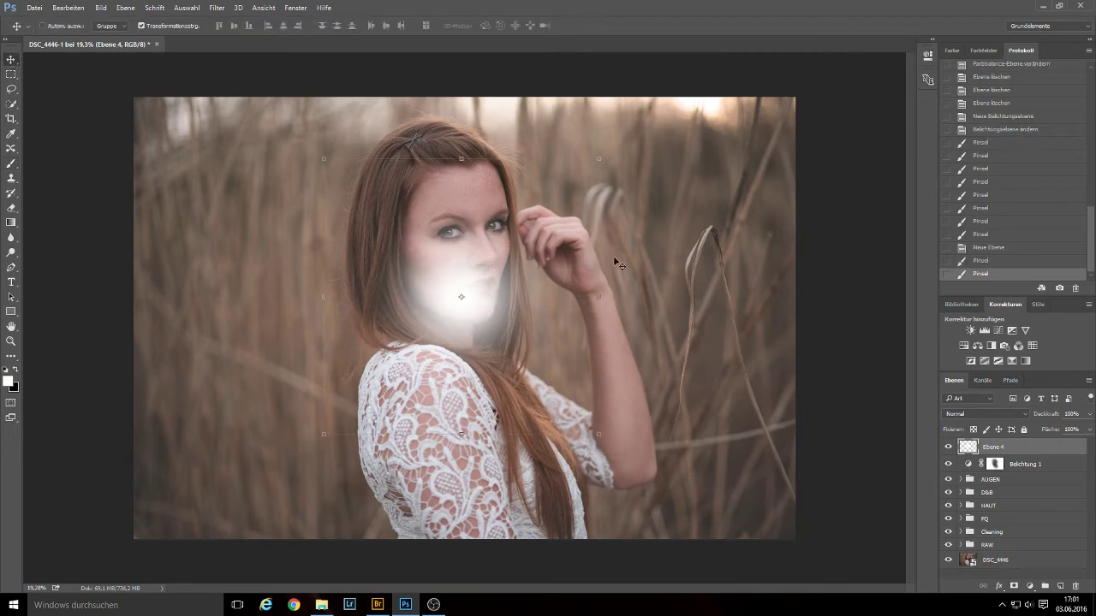
# - Move the Ebene 4 glow to the upper right and scale it to about 230%
pyautogui.moveTo(482, 301); pyautogui.dragTo(693, 108)
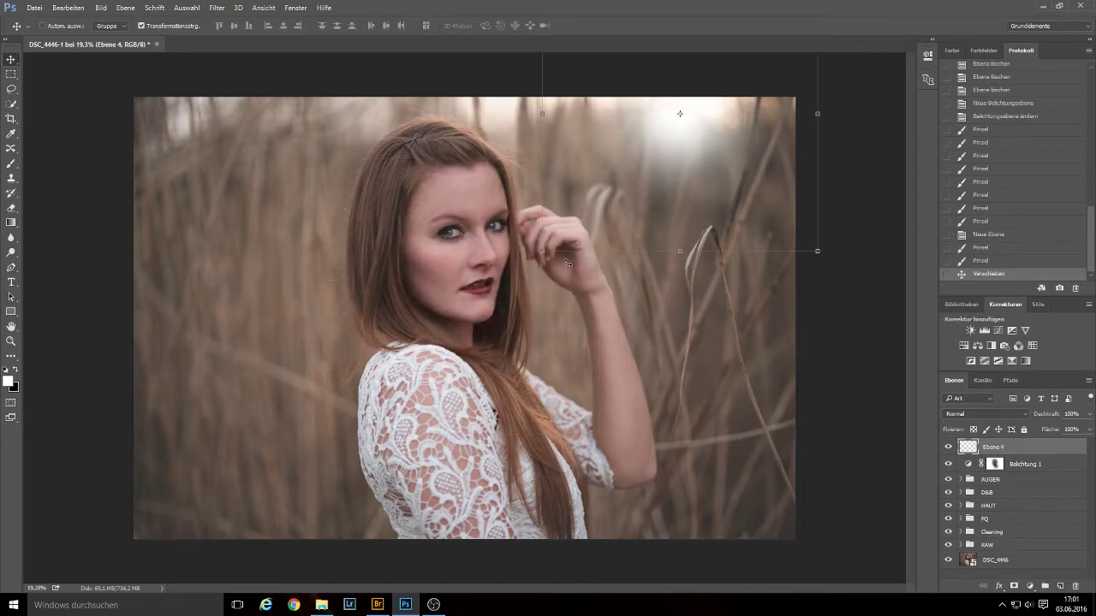
pyautogui.moveTo(537, 252); pyautogui.dragTo(265, 528)
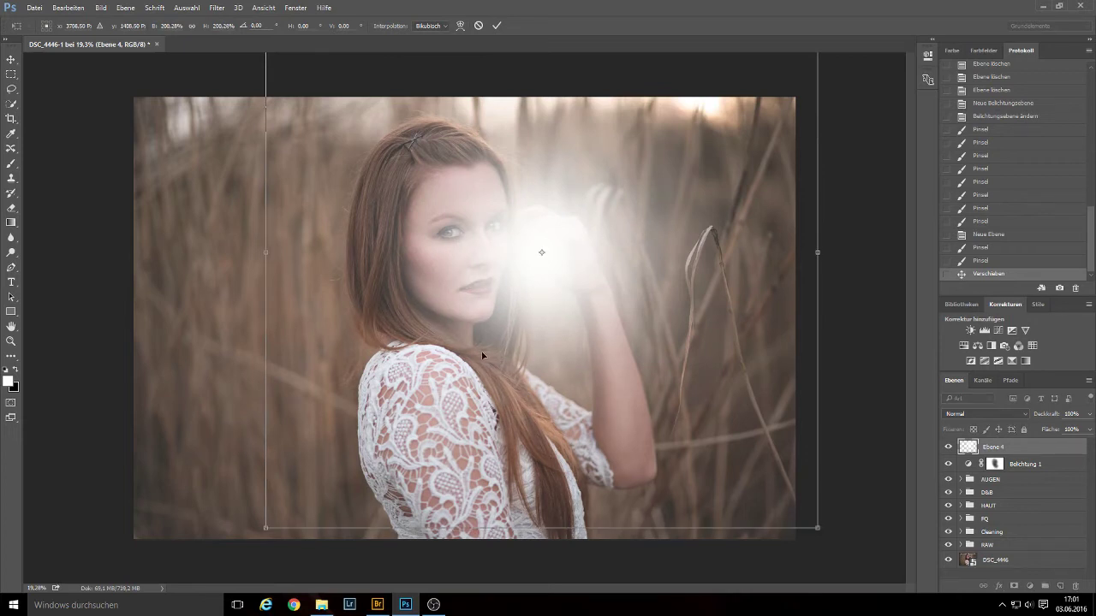
pyautogui.moveTo(419, 423); pyautogui.dragTo(566, 273)
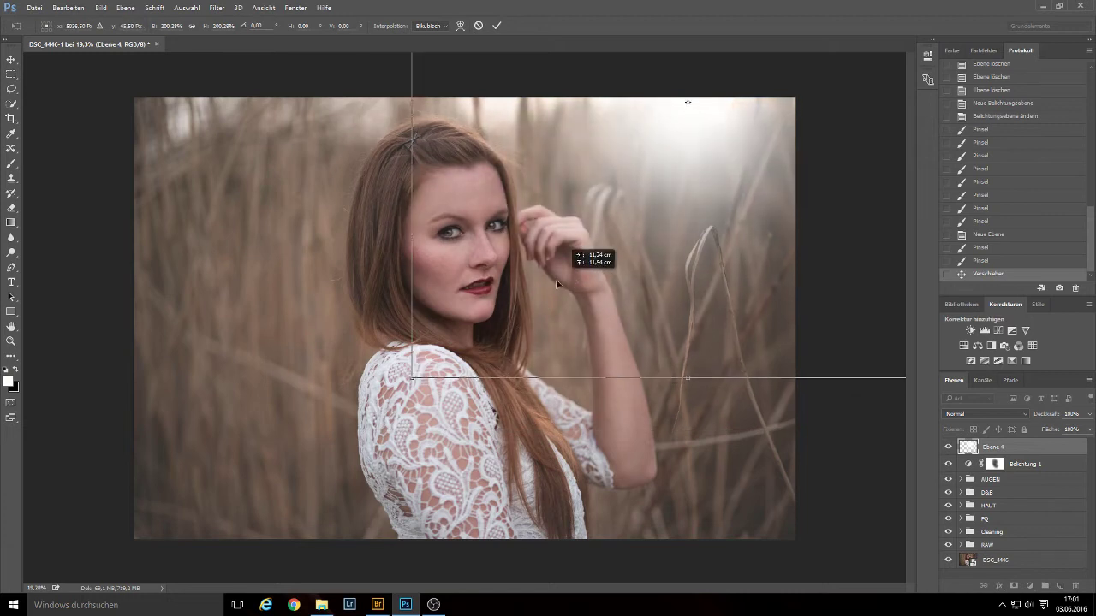
pyautogui.moveTo(411, 378); pyautogui.dragTo(352, 437)
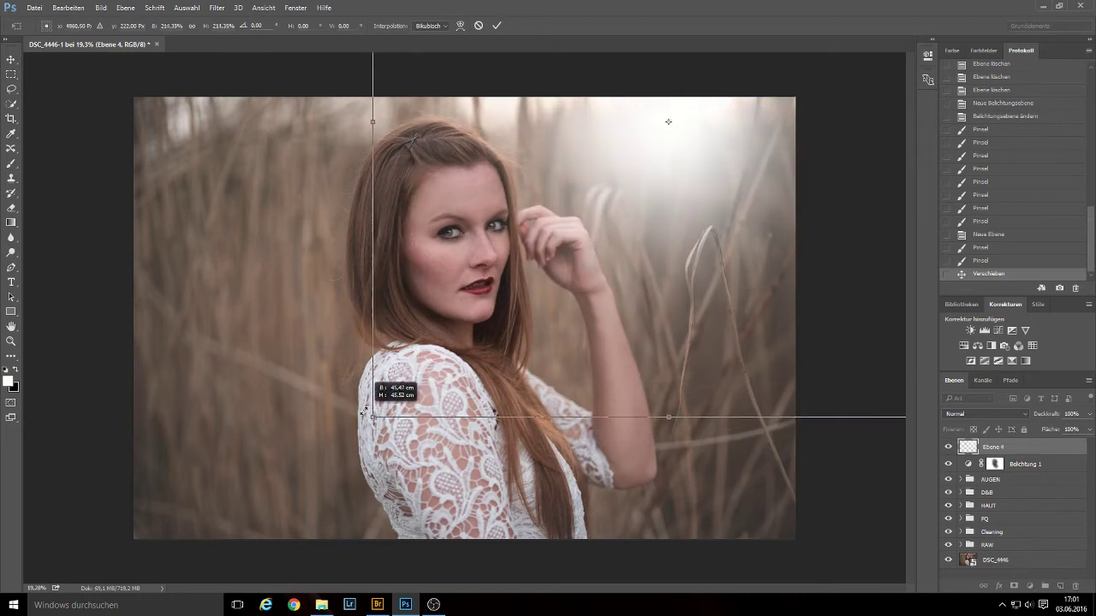
pyautogui.moveTo(485, 380); pyautogui.dragTo(531, 357)
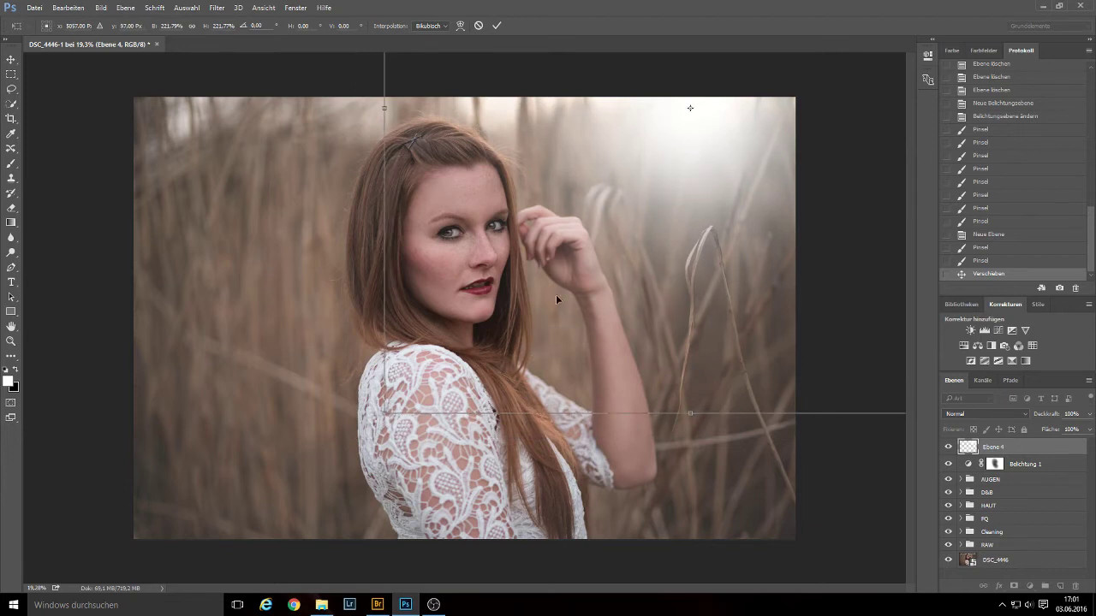
pyautogui.moveTo(383, 414); pyautogui.dragTo(362, 436)
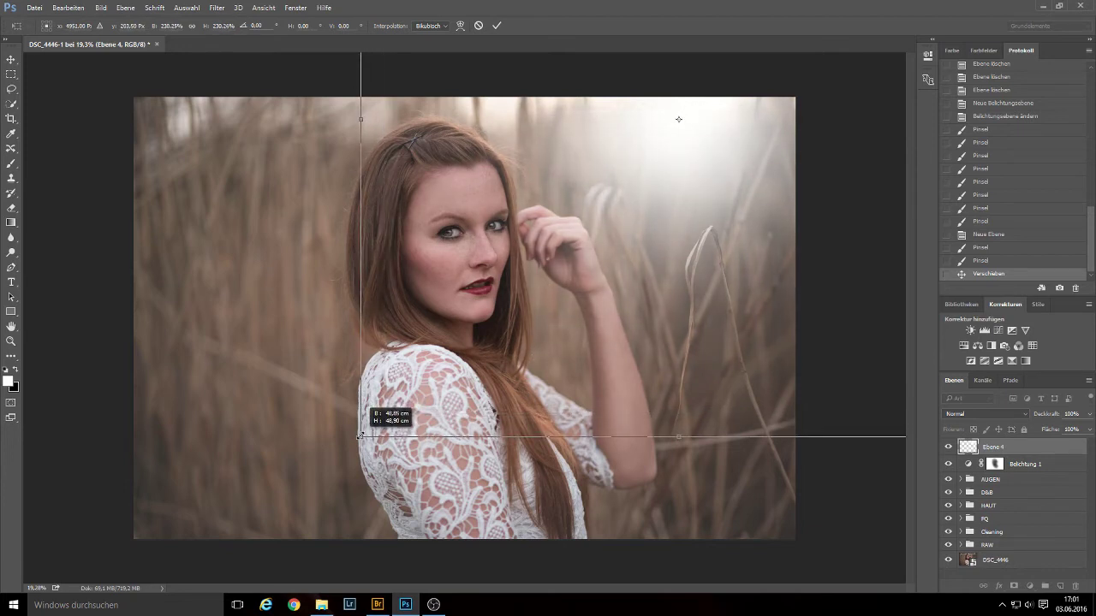
pyautogui.click(497, 26)
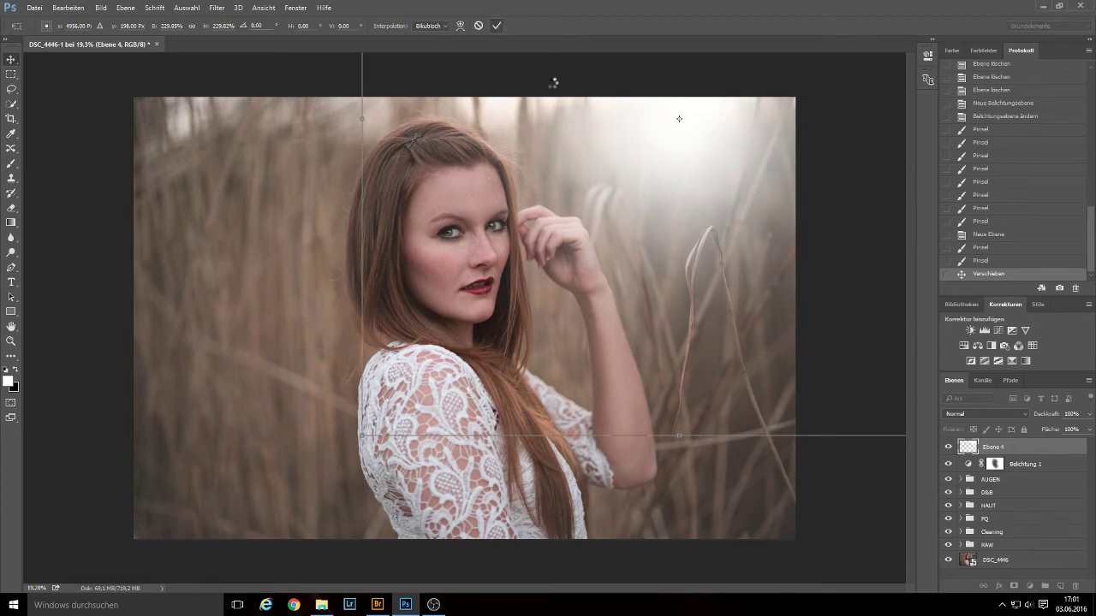
pyautogui.click(948, 447)
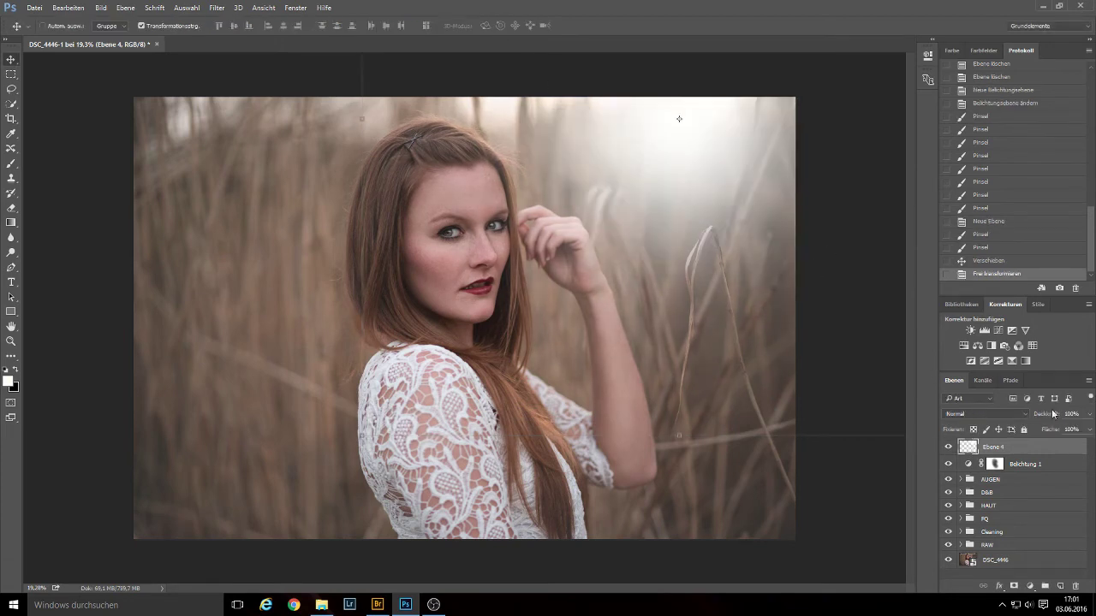
# - Scale the glow slightly larger, shift it up-right, and lower opacity to about 51%
pyautogui.click(1090, 414)
pyautogui.moveTo(1085, 430); pyautogui.dragTo(1068, 435)
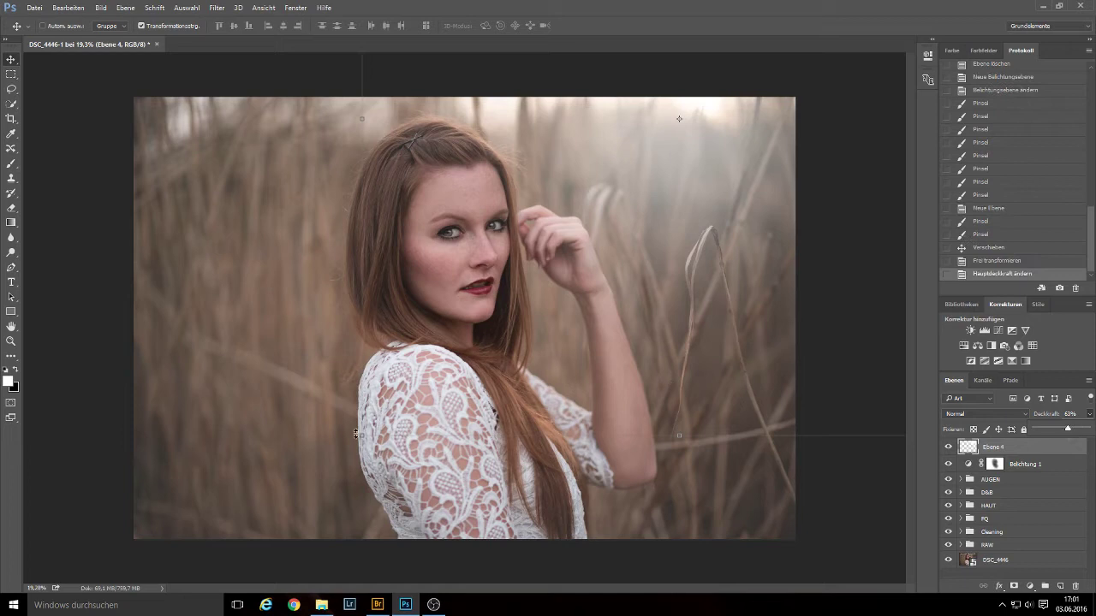
pyautogui.moveTo(361, 435); pyautogui.dragTo(322, 475)
pyautogui.moveTo(426, 433)
pyautogui.mouseDown()
pyautogui.moveTo(440, 392)
pyautogui.moveTo(450, 396)
pyautogui.moveTo(433, 393)
pyautogui.mouseUp()
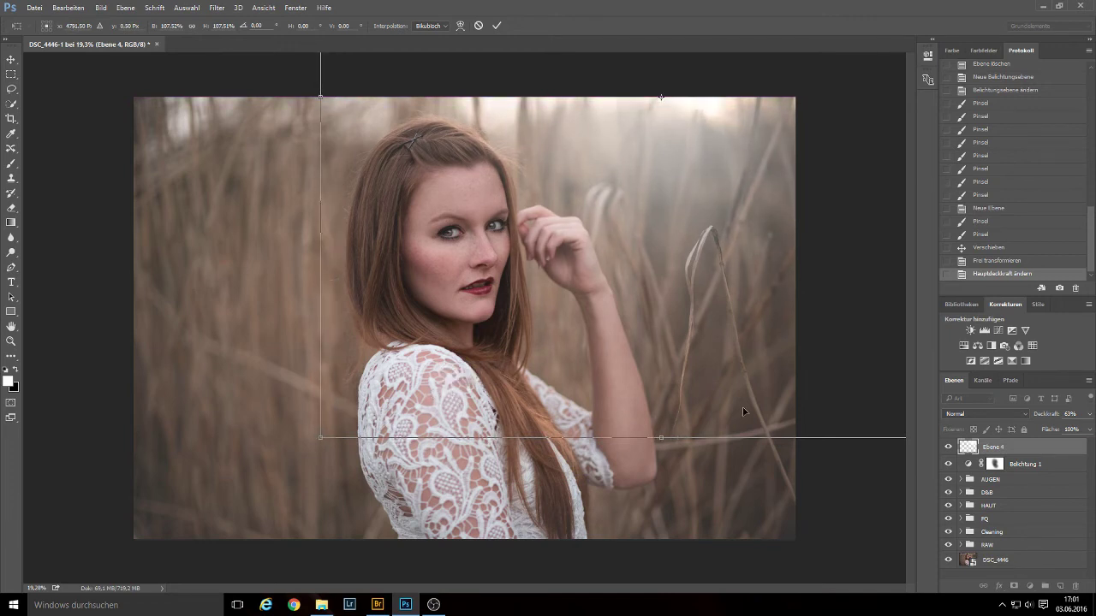
pyautogui.click(1089, 415)
pyautogui.moveTo(1065, 434); pyautogui.dragTo(1065, 432)
pyautogui.click(751, 34)
pyautogui.press('Return')
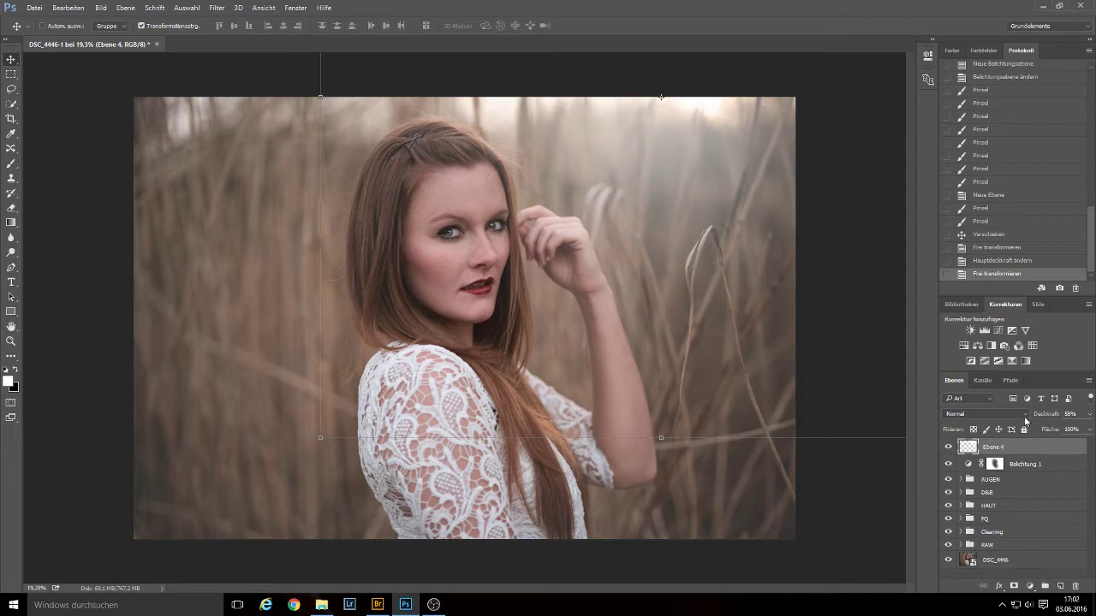
# - Try Weiches Licht blending on the glow layer, then revert to Normal
pyautogui.click(1025, 415)
pyautogui.click(970, 308)
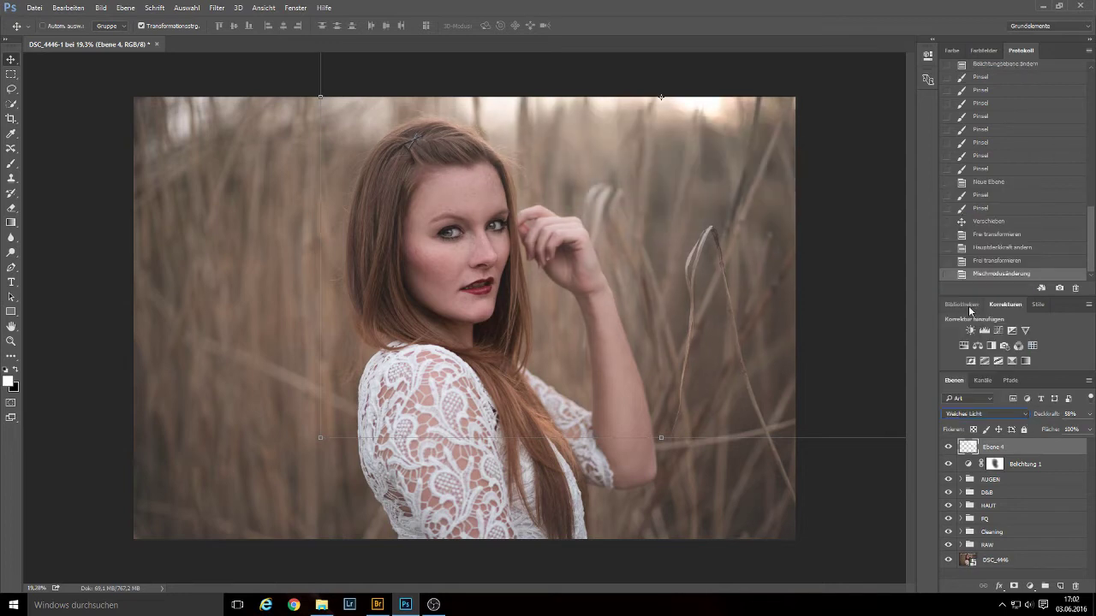
pyautogui.moveTo(1092, 417); pyautogui.dragTo(1090, 430)
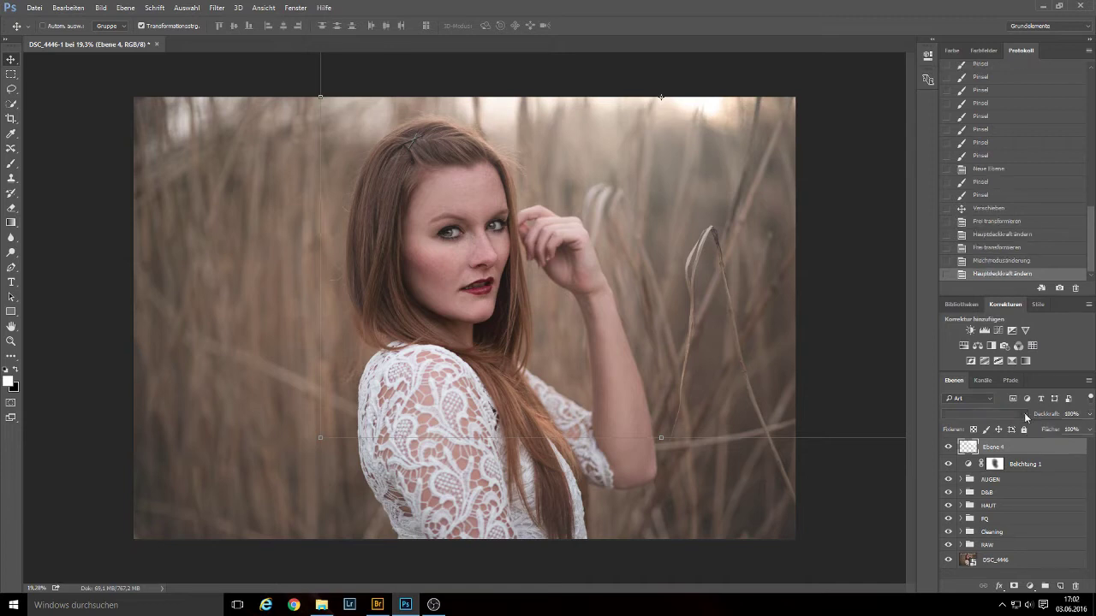
pyautogui.click(980, 413)
pyautogui.click(959, 193)
# - Set the glow layer's opacity to 52%, keeping Normal blending
pyautogui.click(1089, 414)
pyautogui.moveTo(1088, 429); pyautogui.dragTo(1063, 433)
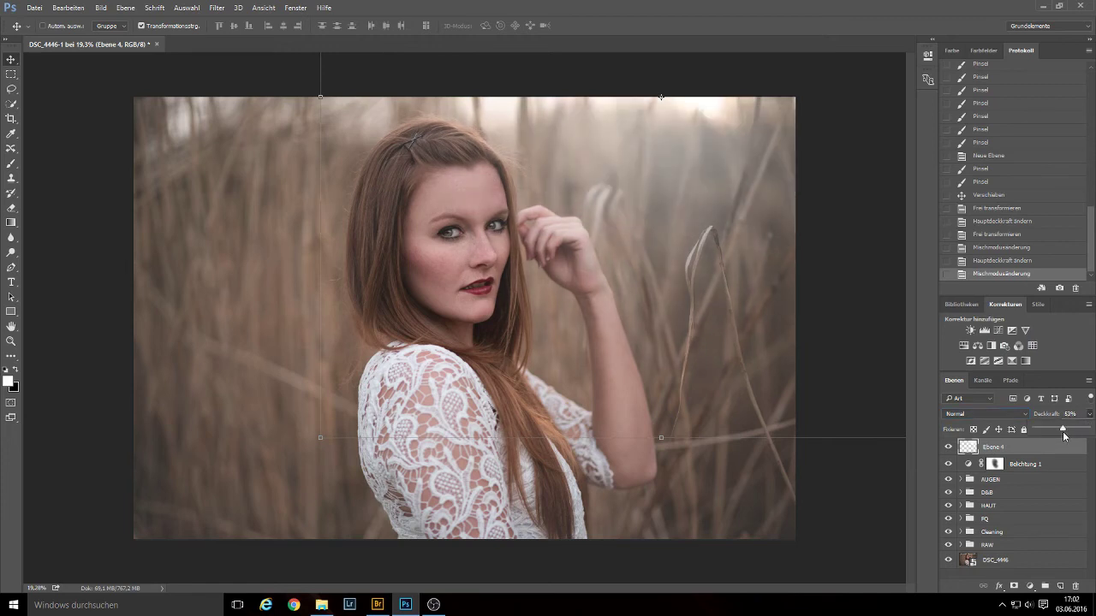
pyautogui.moveTo(1063, 434); pyautogui.dragTo(1066, 436)
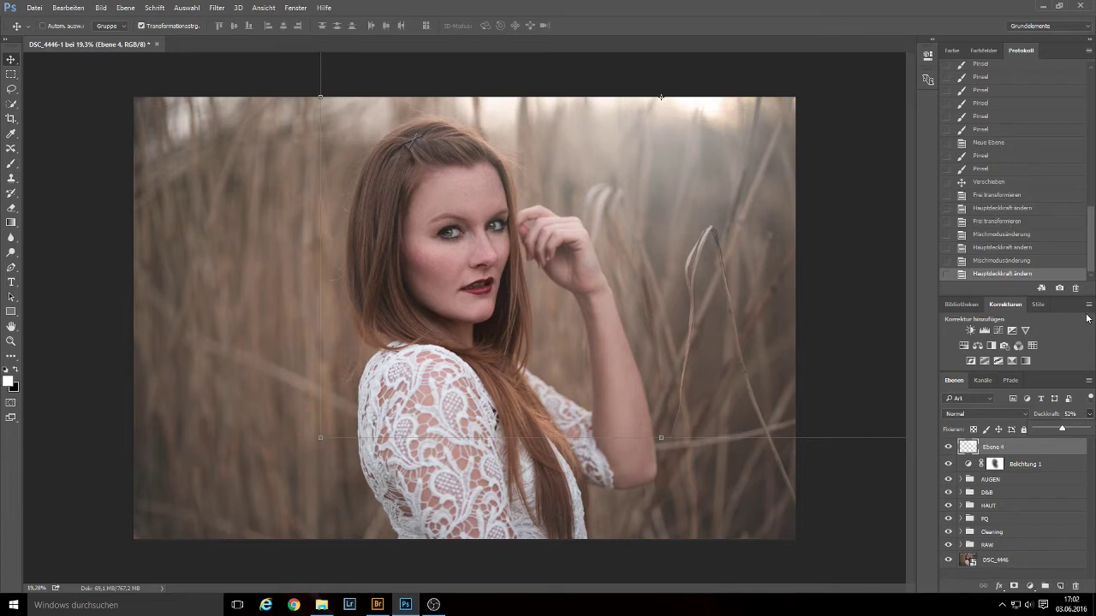
pyautogui.click(790, 10)
pyautogui.click(1025, 417)
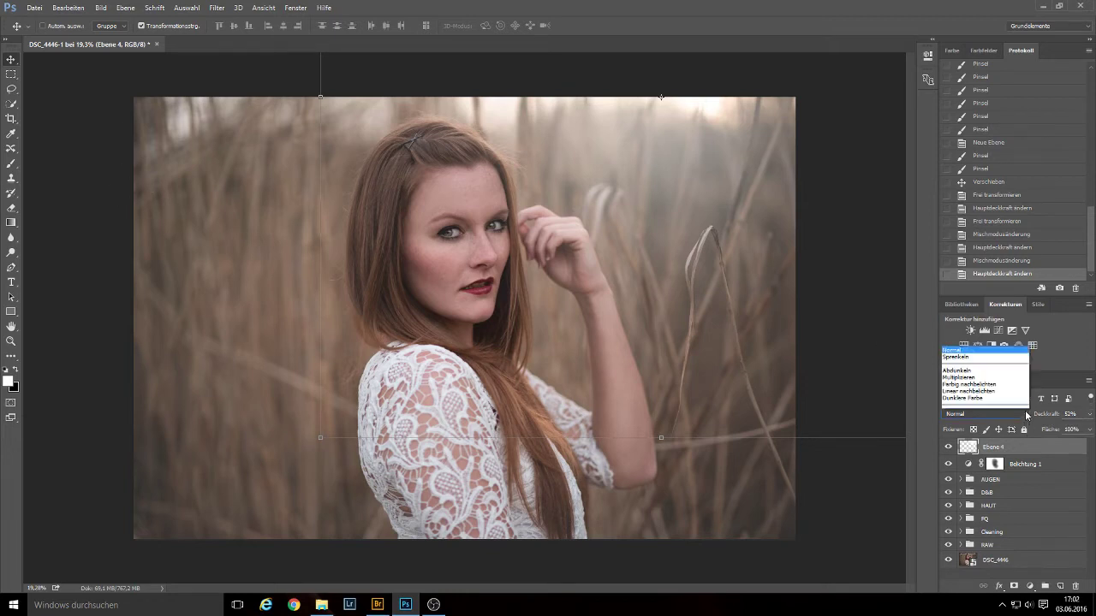
pyautogui.click(1091, 356)
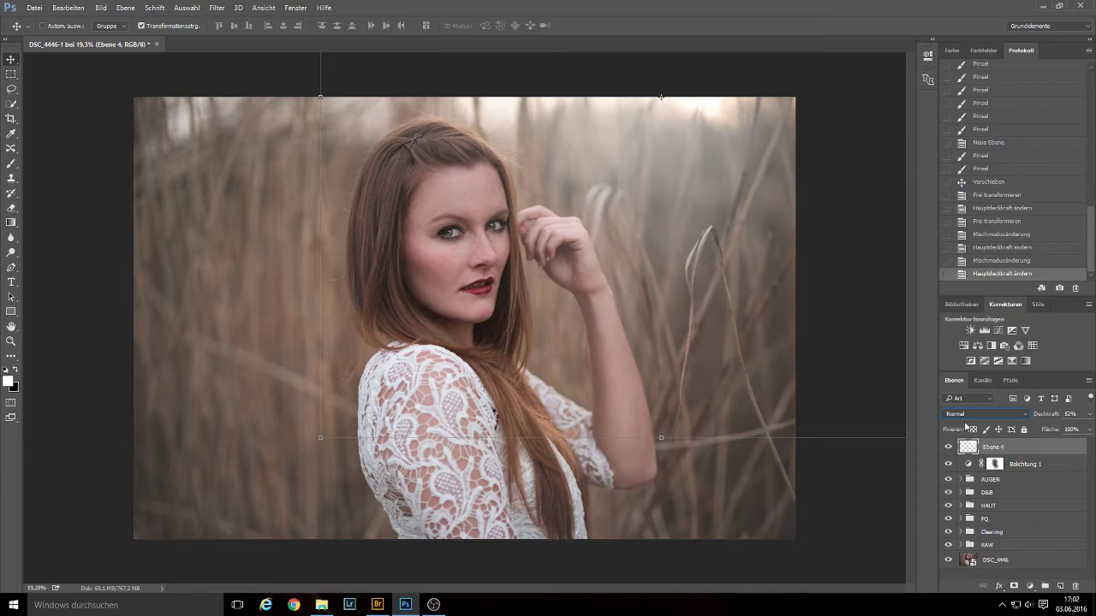
pyautogui.click(10, 165)
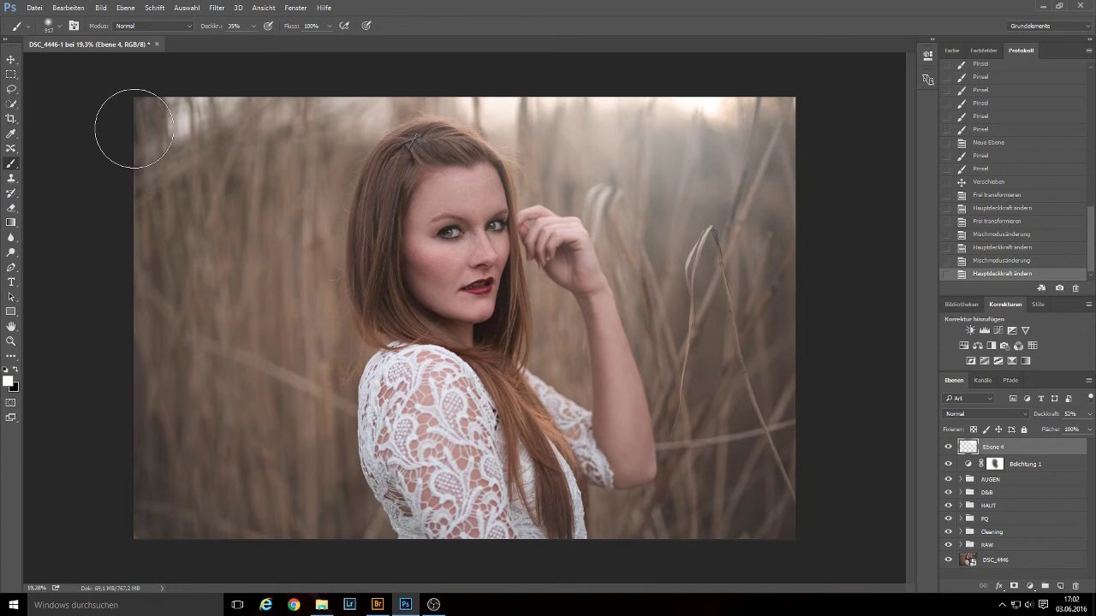
# - Create layer Ebene 5 in Weiches Licht mode filled with neutral 50% grey
pyautogui.moveTo(462, 321); pyautogui.dragTo(452, 294)
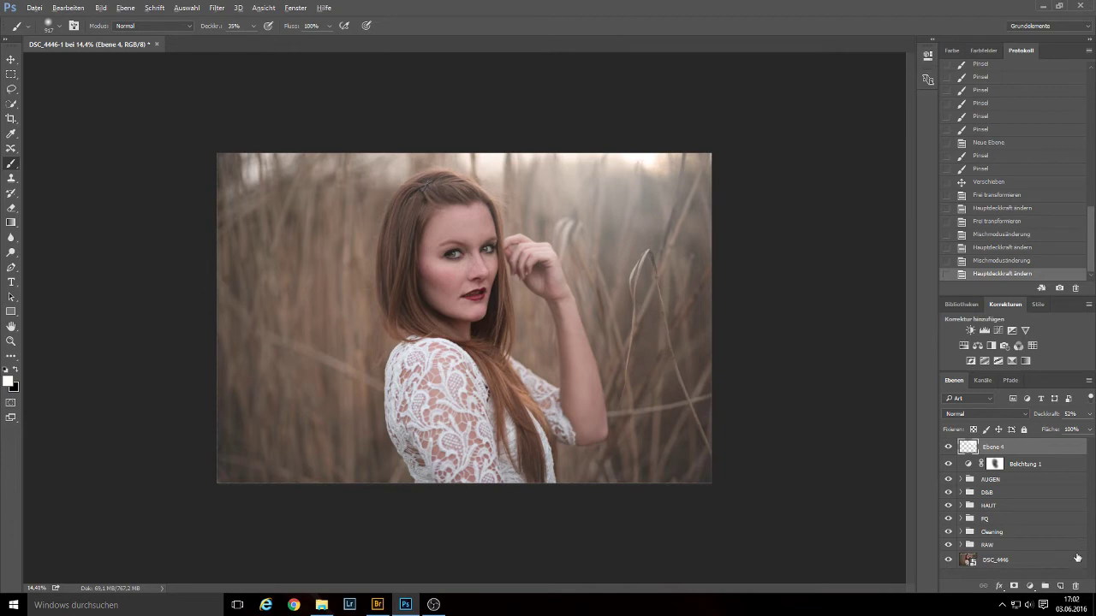
pyautogui.keyDown('alt'); pyautogui.click(1062, 588); pyautogui.keyUp('alt')
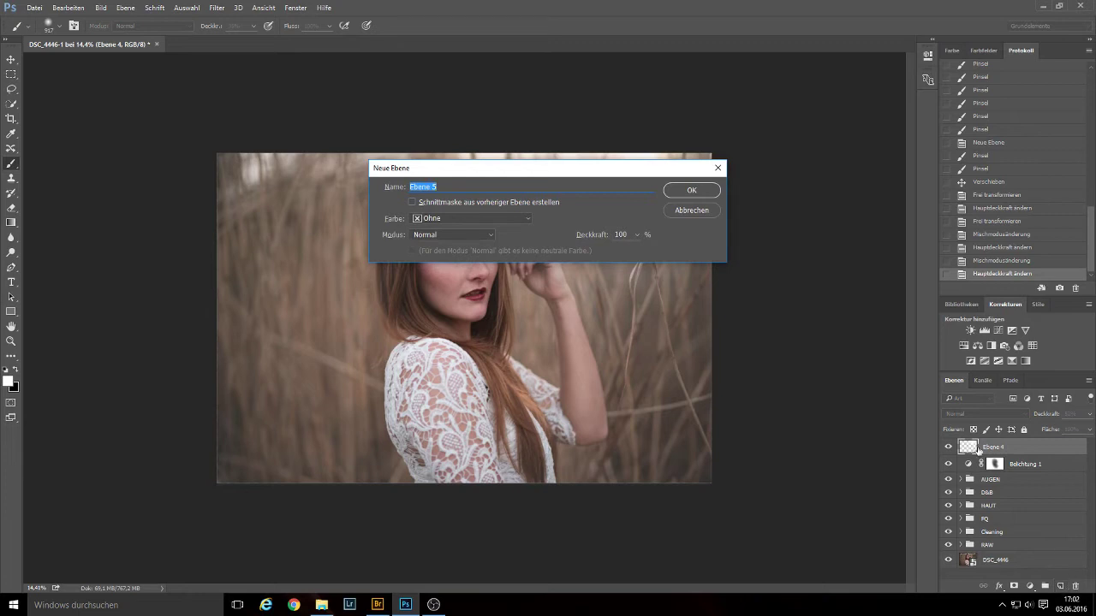
pyautogui.click(485, 238)
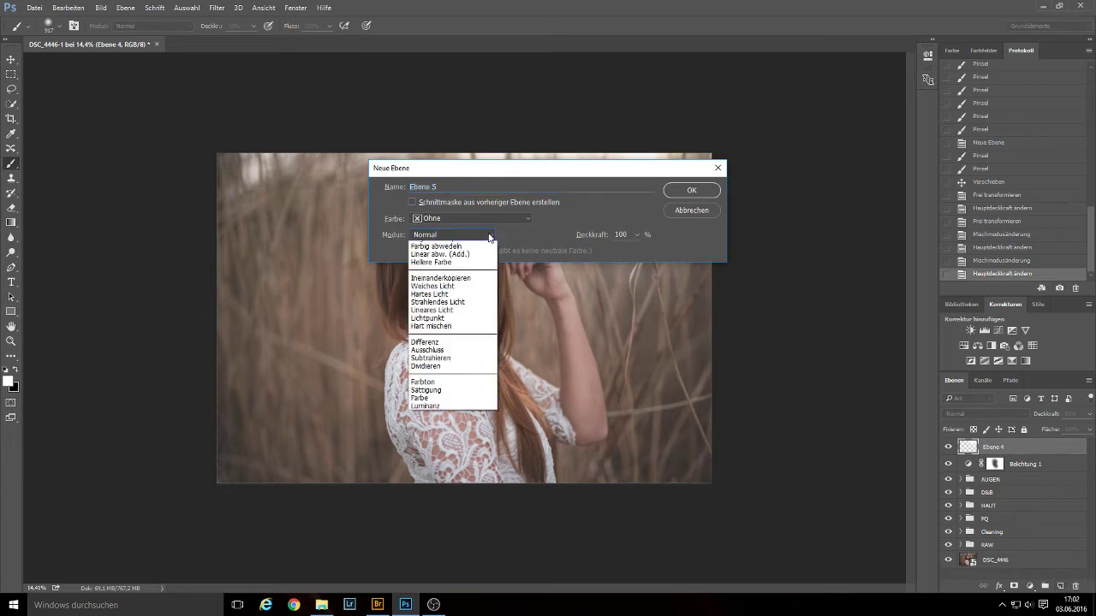
pyautogui.click(469, 374)
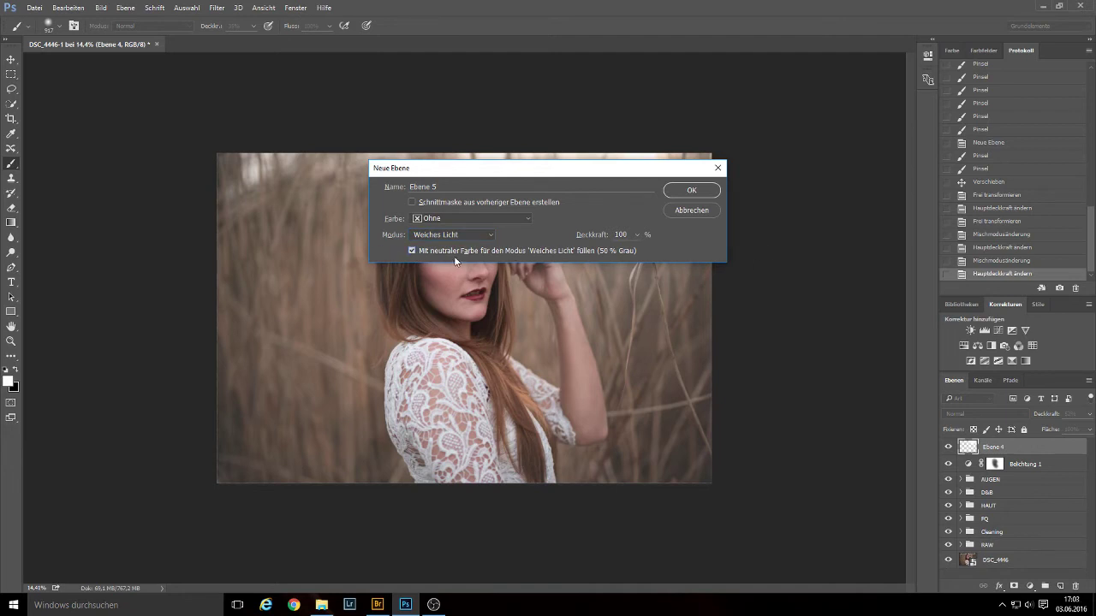
pyautogui.click(692, 191)
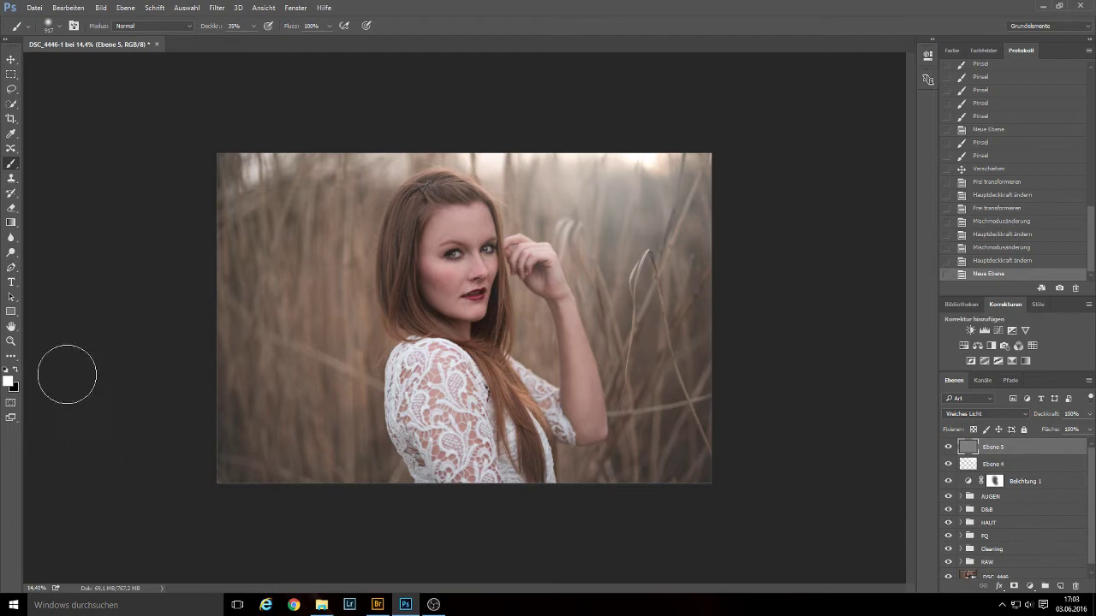
# - Make black the foreground and set the brush to 30% opacity with 0% hardness
pyautogui.press('x')
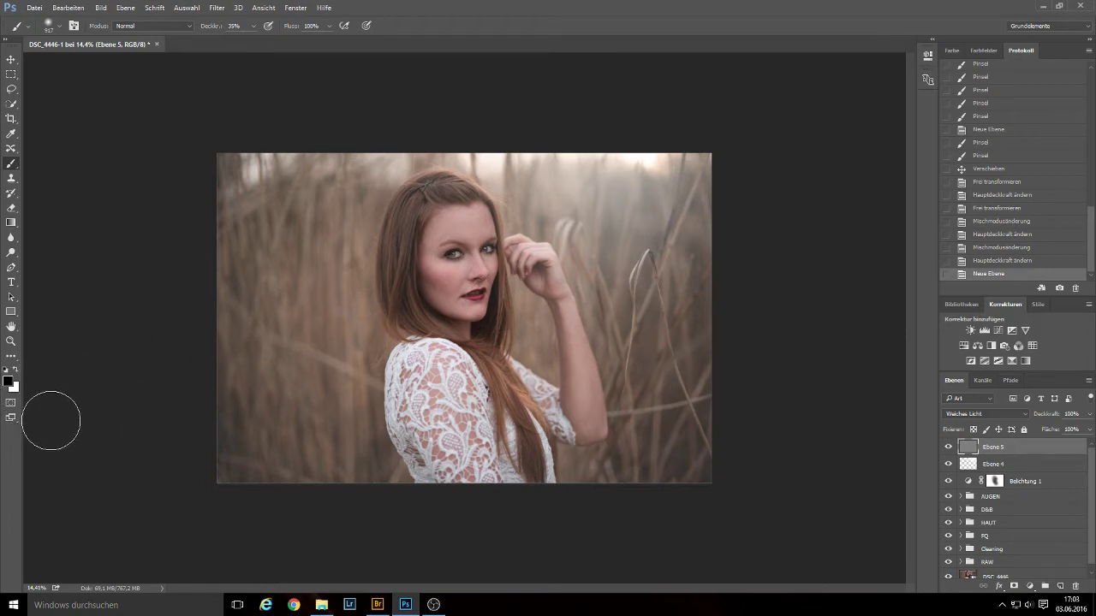
pyautogui.click(254, 26)
pyautogui.moveTo(252, 40); pyautogui.dragTo(249, 41)
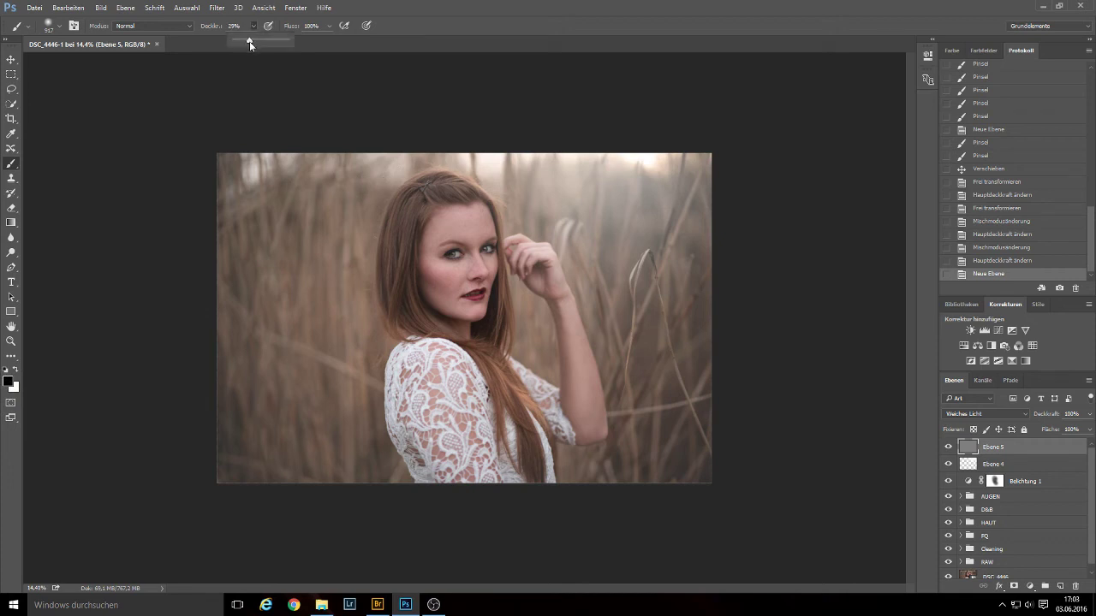
pyautogui.click(601, 5)
pyautogui.doubleClick(601, 5)
pyautogui.doubleClick(557, 28)
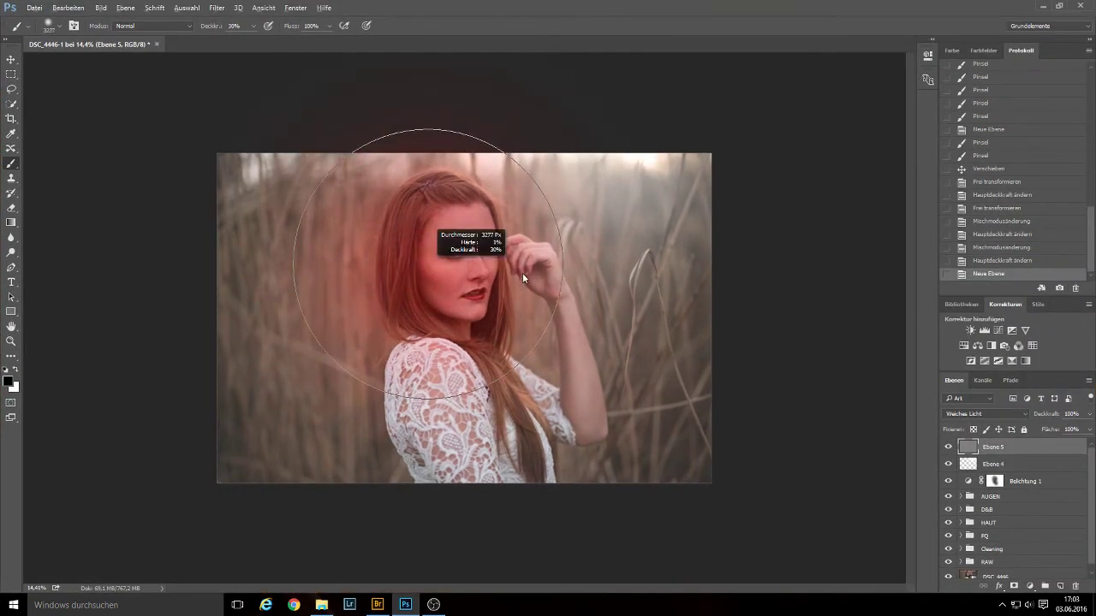
pyautogui.click(53, 26)
pyautogui.moveTo(64, 89); pyautogui.dragTo(56, 90)
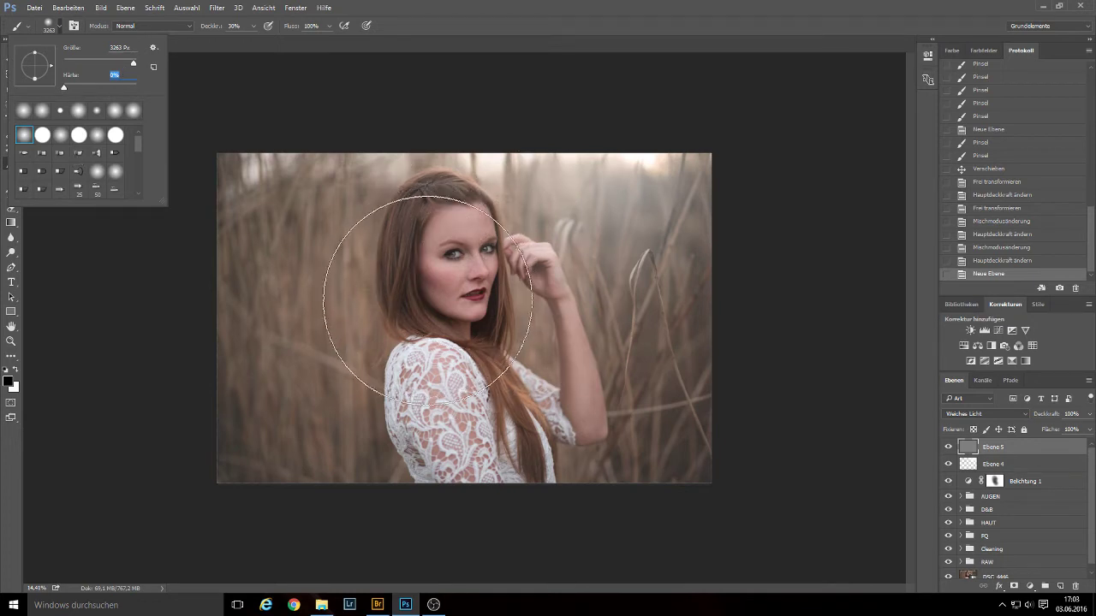
pyautogui.click(488, 22)
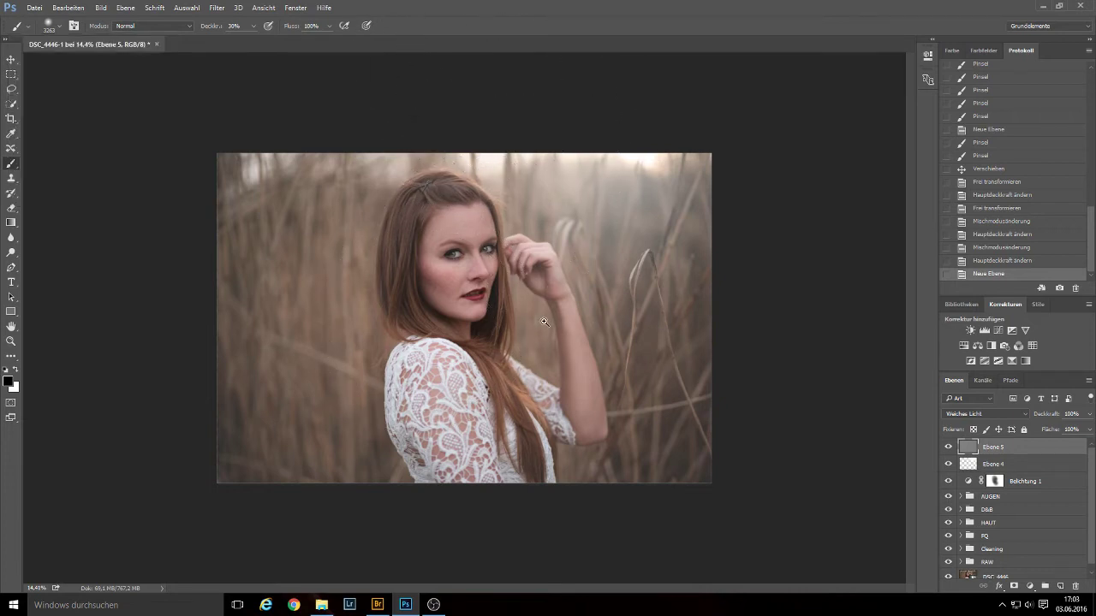
# - Darken the right, left and lower-right edges of the photo with soft black strokes
pyautogui.scroll(-2, 526, 326)
pyautogui.scroll(1, 527, 326)
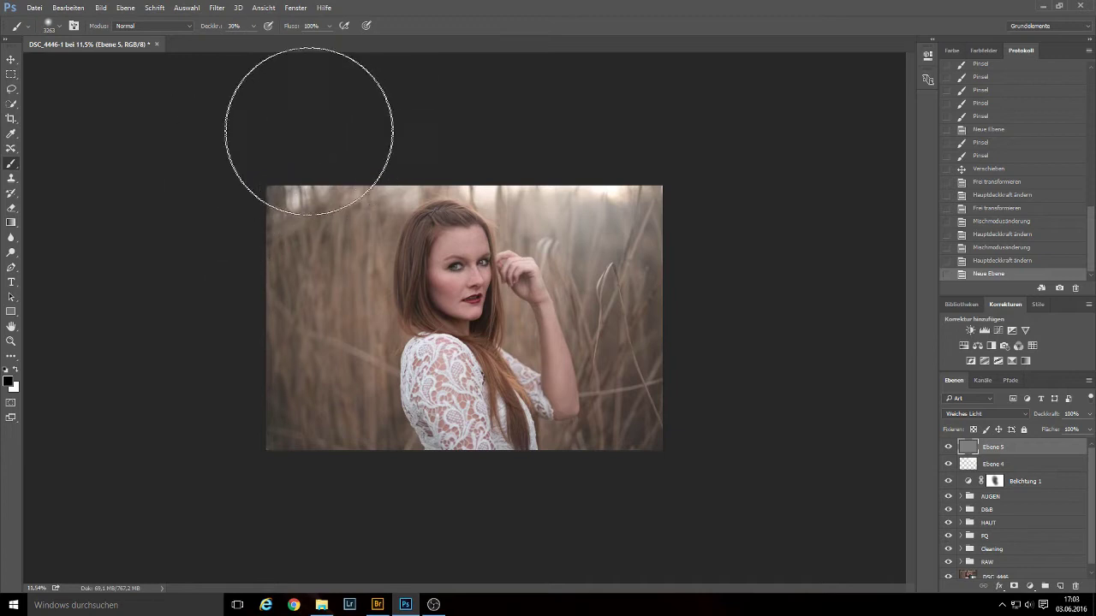
pyautogui.scroll(-1, 297, 131)
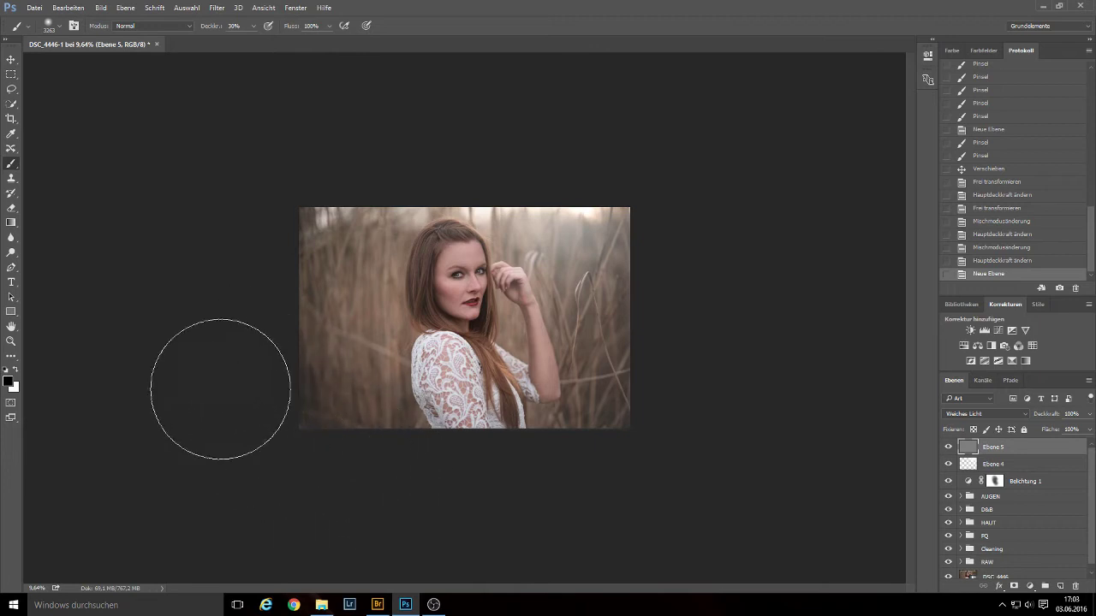
pyautogui.moveTo(707, 237); pyautogui.dragTo(682, 352)
pyautogui.moveTo(220, 428); pyautogui.dragTo(213, 328)
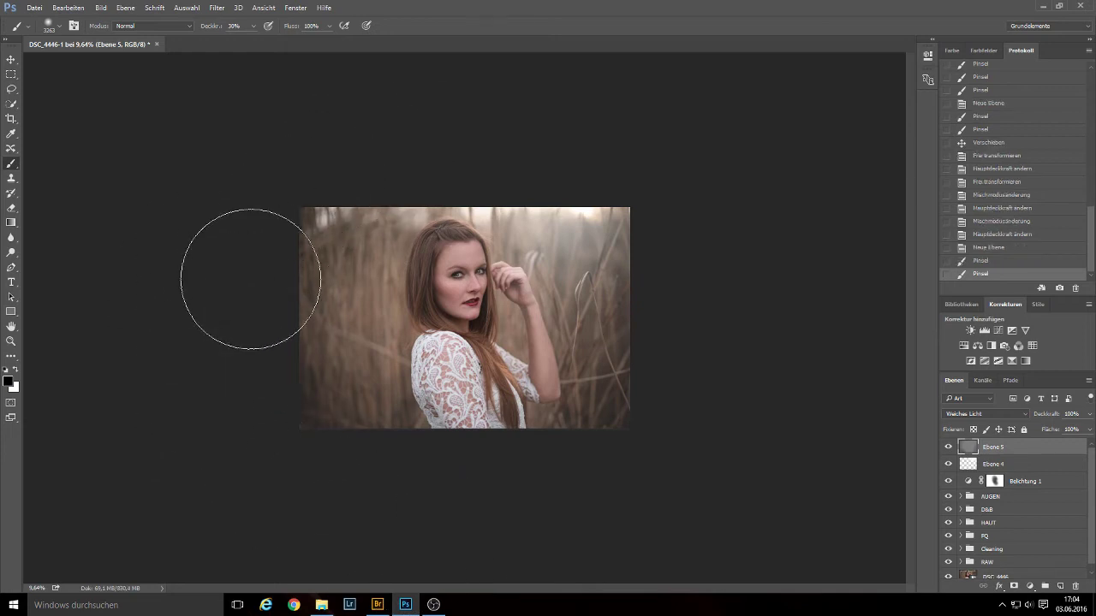
pyautogui.moveTo(357, 493); pyautogui.dragTo(277, 457)
pyautogui.moveTo(865, 367)
pyautogui.mouseDown()
pyautogui.moveTo(742, 265)
pyautogui.moveTo(657, 427)
pyautogui.moveTo(336, 528)
pyautogui.mouseUp()
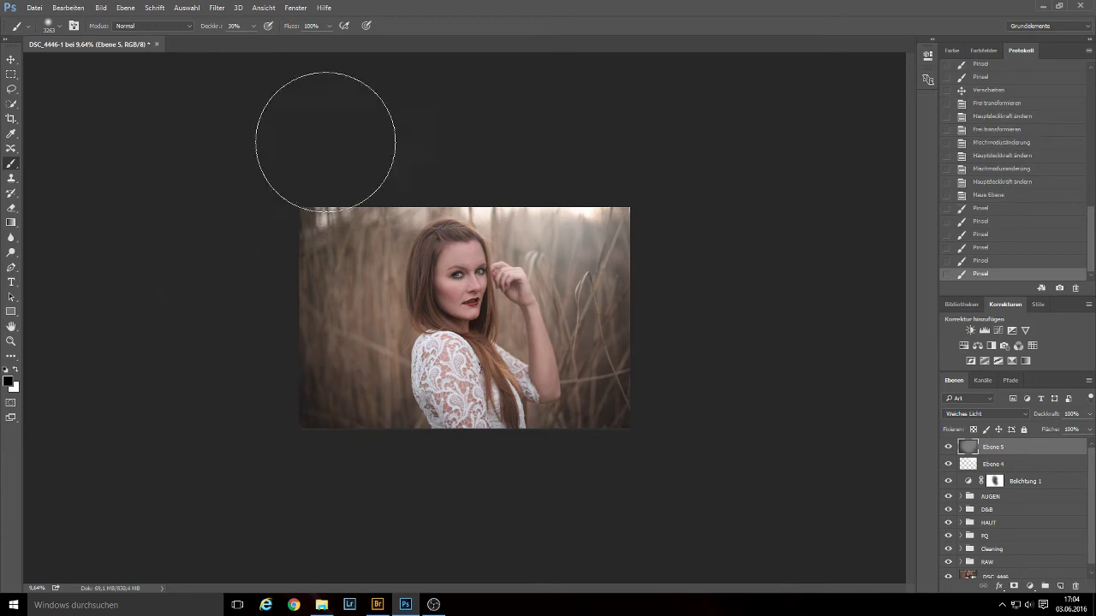
pyautogui.moveTo(308, 157); pyautogui.dragTo(398, 511)
pyautogui.moveTo(673, 208); pyautogui.dragTo(519, 483)
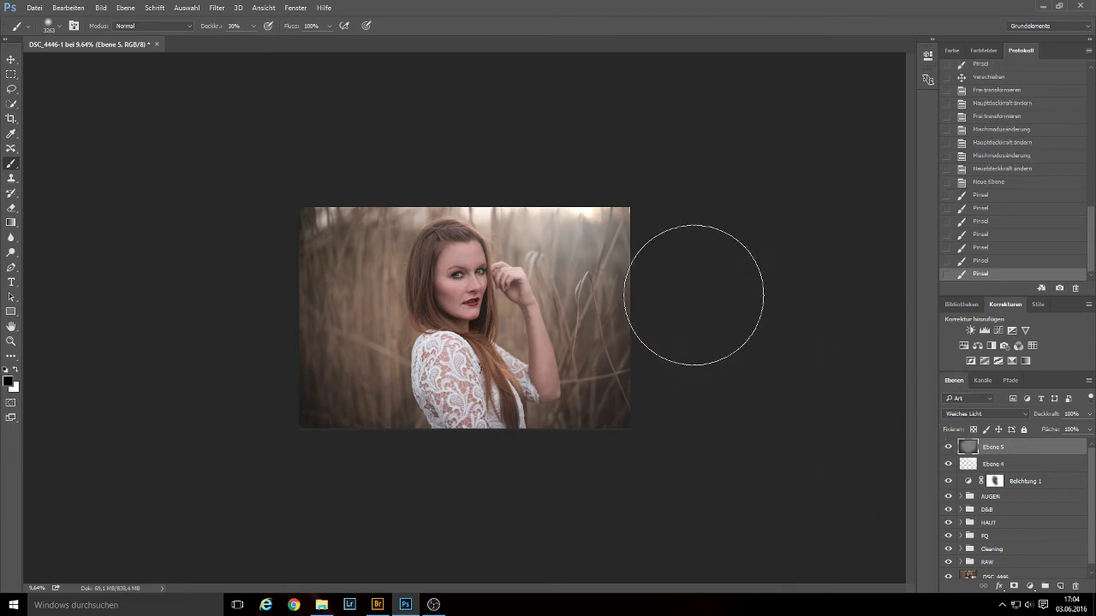
# - Deepen the lower-right corner and darken the lower-left and left sides
pyautogui.moveTo(609, 455); pyautogui.dragTo(597, 499)
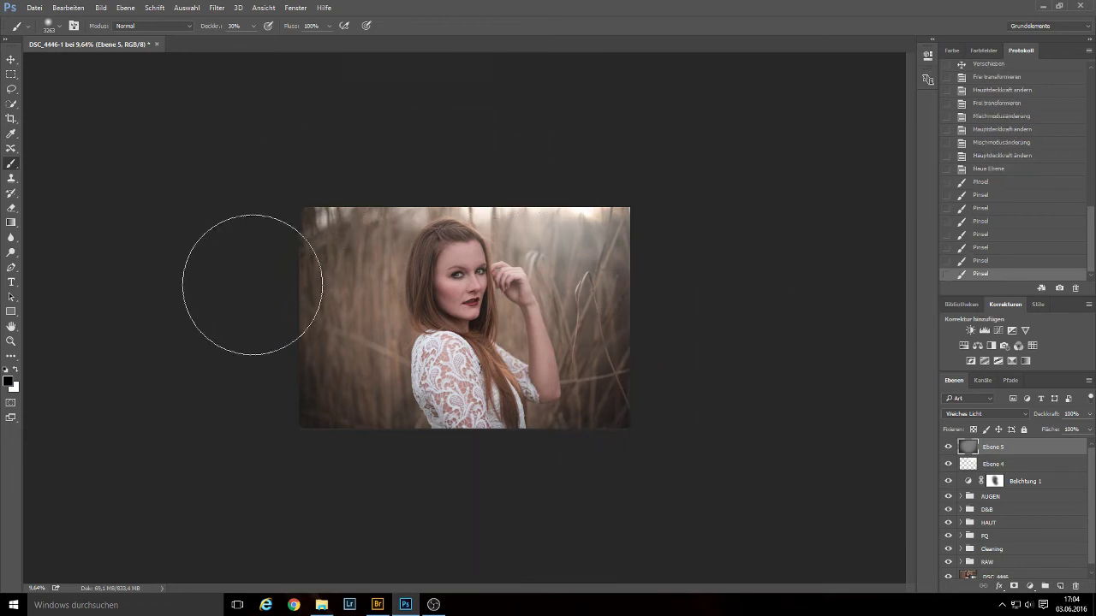
pyautogui.moveTo(234, 317); pyautogui.dragTo(249, 376)
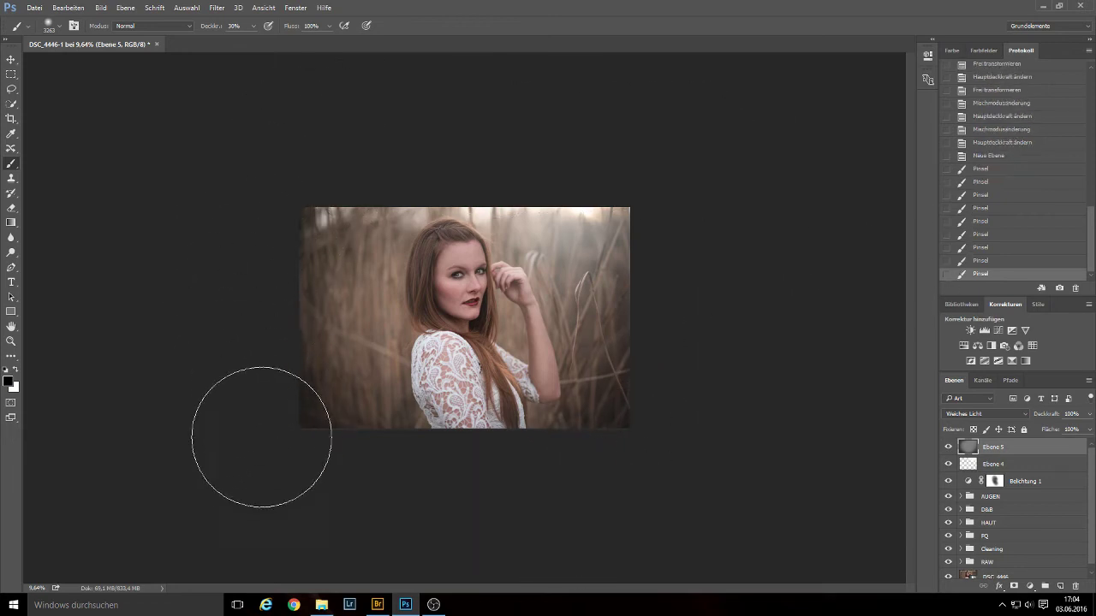
pyautogui.moveTo(275, 326); pyautogui.dragTo(444, 408)
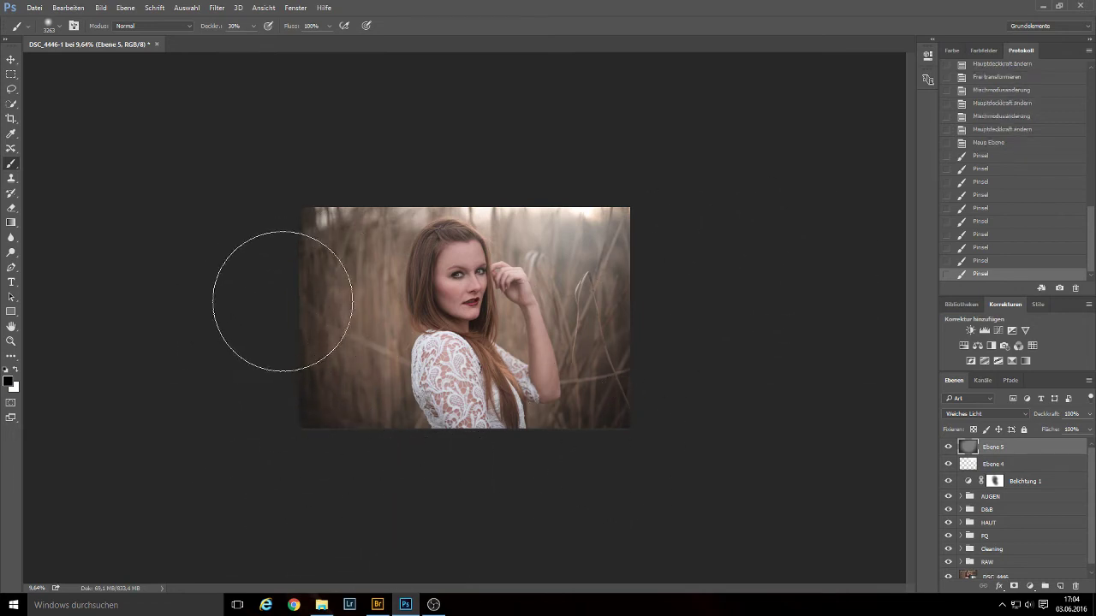
pyautogui.moveTo(282, 311); pyautogui.dragTo(404, 396)
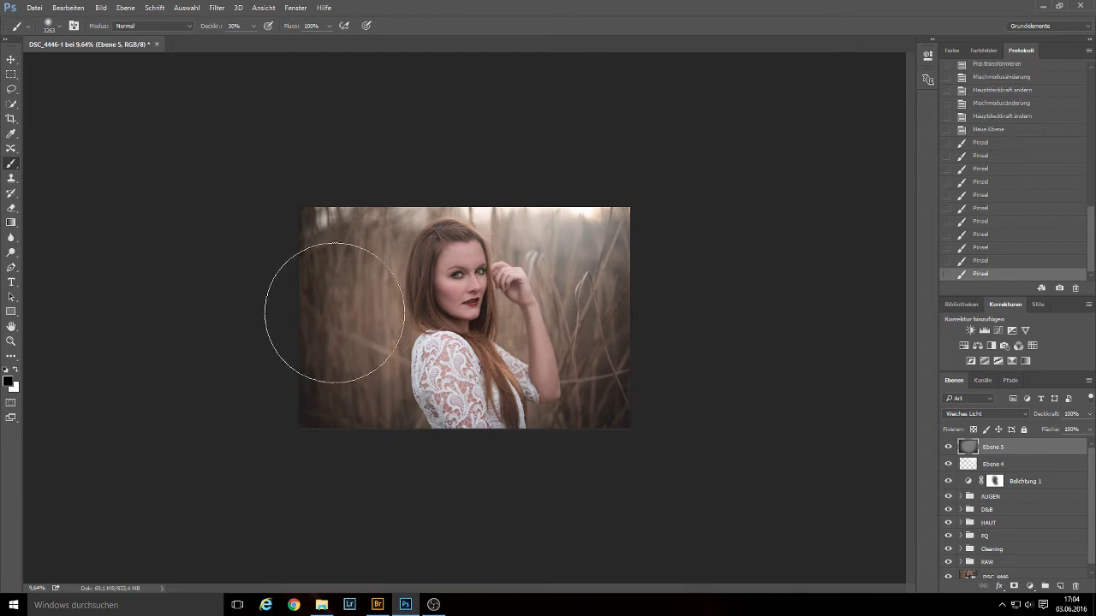
pyautogui.moveTo(324, 337); pyautogui.dragTo(793, 459)
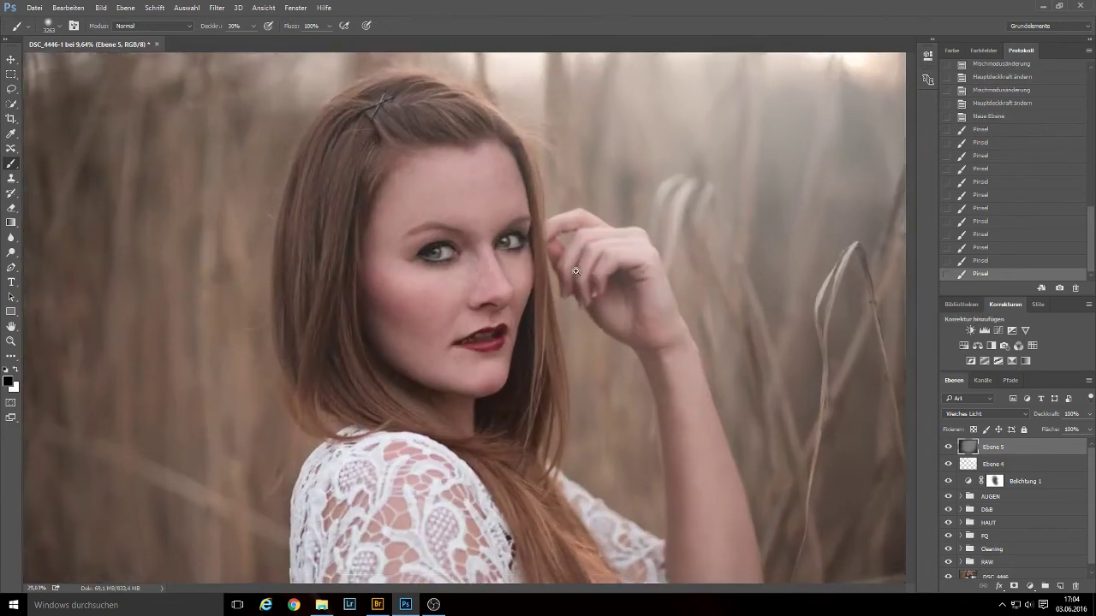
pyautogui.moveTo(488, 296)
pyautogui.mouseDown()
pyautogui.moveTo(568, 272)
pyautogui.moveTo(554, 275)
pyautogui.mouseUp()
# - Lower Ebene 5's layer opacity to 92%
pyautogui.click(1090, 416)
pyautogui.moveTo(1088, 431); pyautogui.dragTo(1084, 432)
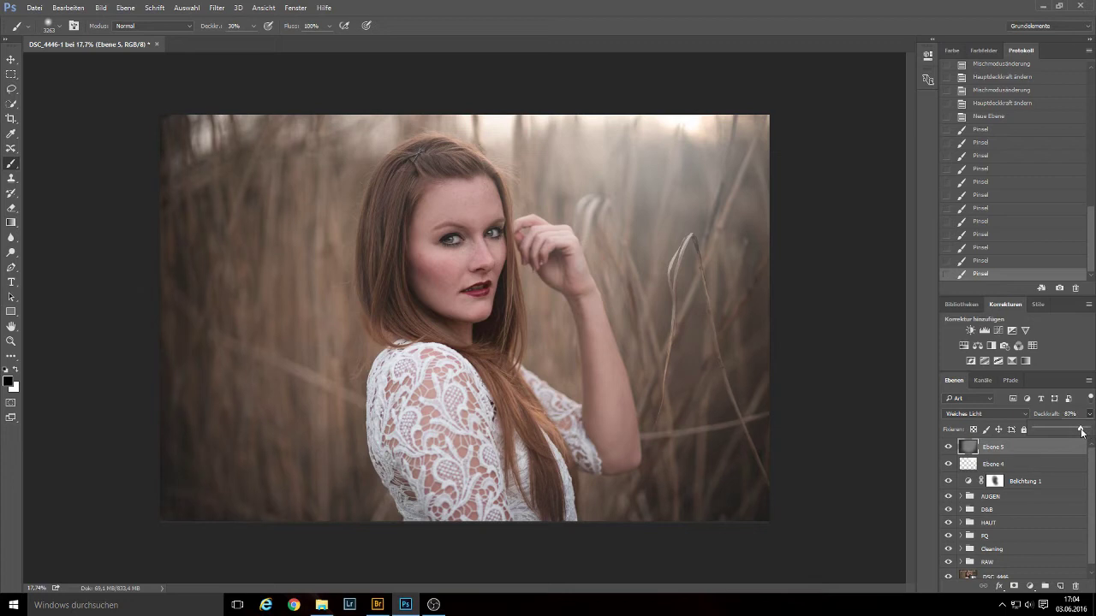
pyautogui.moveTo(1084, 432); pyautogui.dragTo(1083, 433)
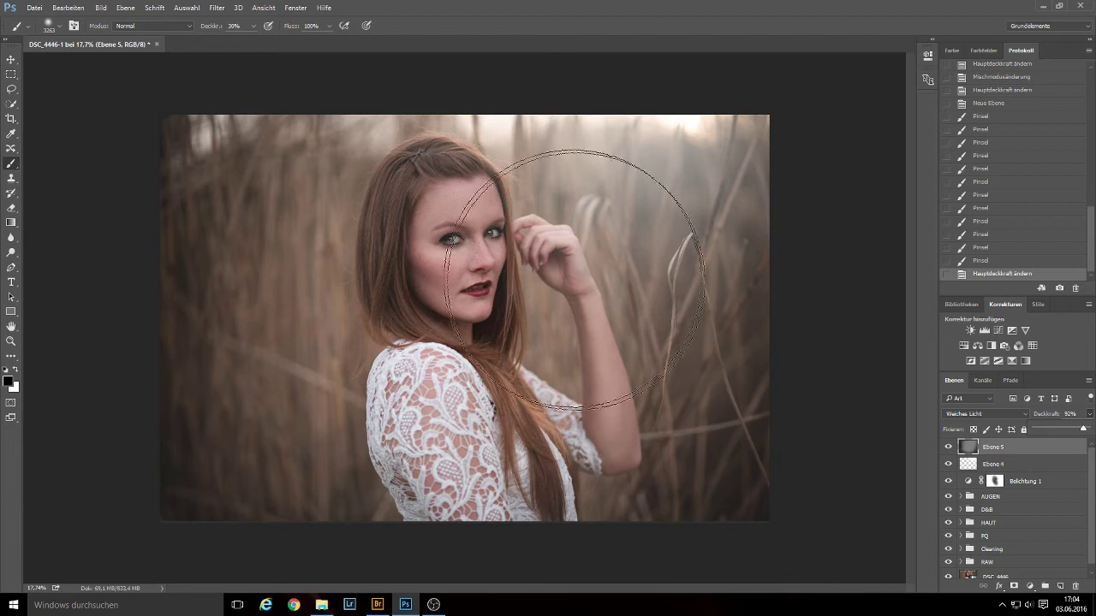
pyautogui.keyDown('ctrl'); pyautogui.click(569, 265); pyautogui.keyUp('ctrl')
pyautogui.moveTo(570, 265); pyautogui.dragTo(508, 276)
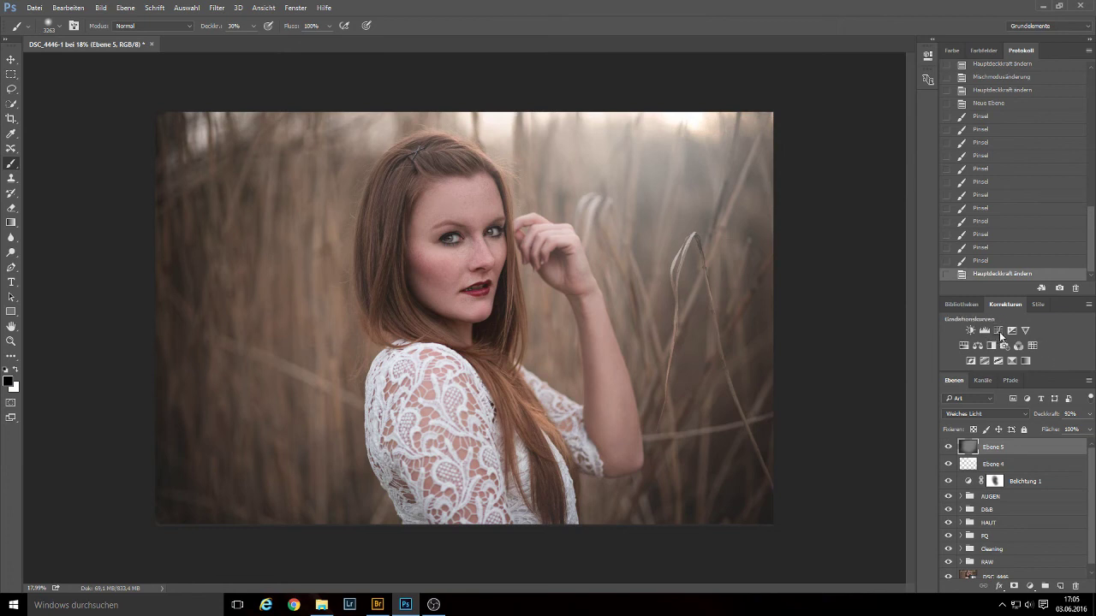
# - Add Curves layer Kurven 2, switch to the Blau channel and test its highlight end
pyautogui.click(999, 331)
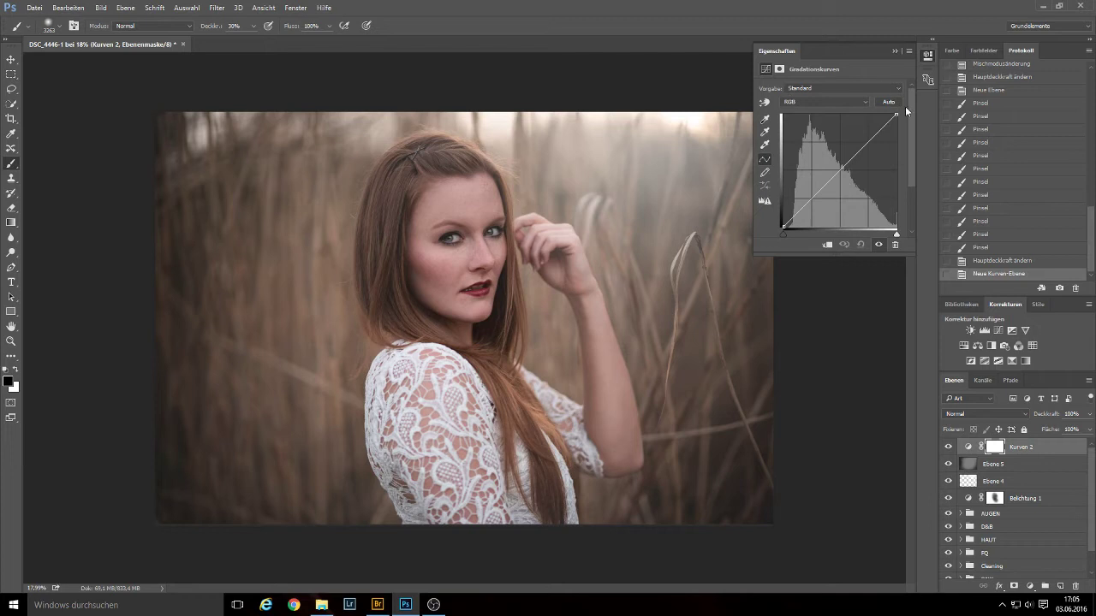
pyautogui.click(867, 101)
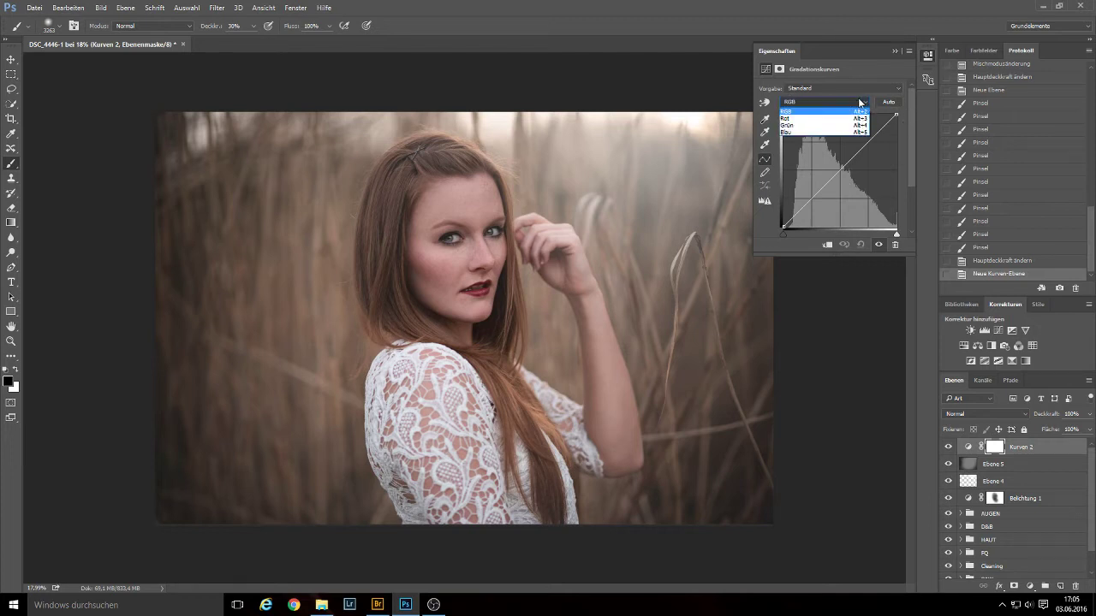
pyautogui.click(827, 138)
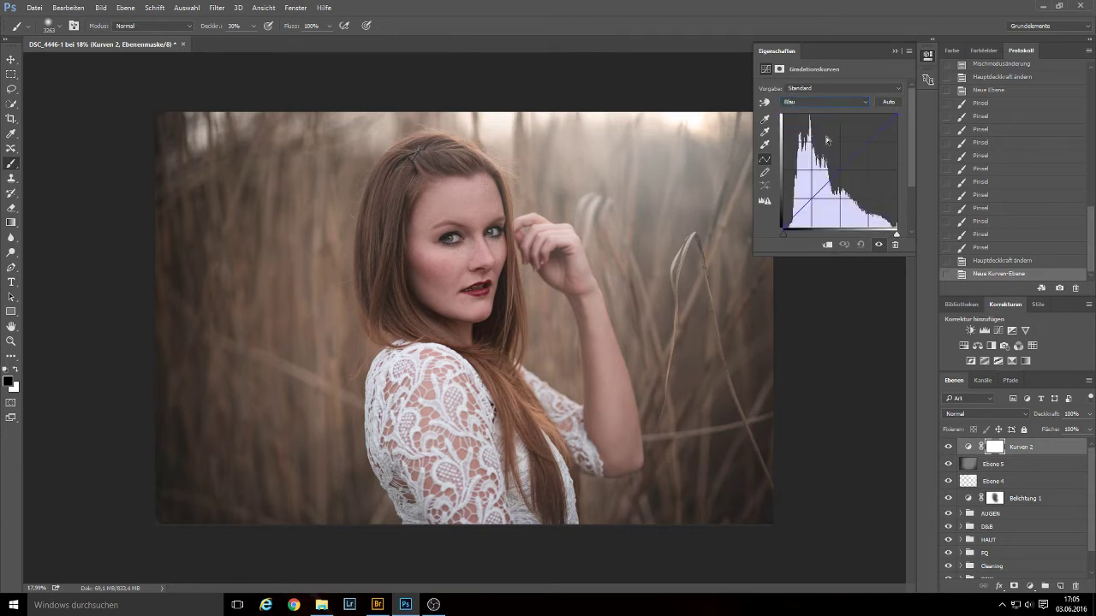
pyautogui.click(897, 113)
pyautogui.moveTo(901, 114); pyautogui.dragTo(907, 161)
pyautogui.moveTo(907, 161); pyautogui.dragTo(914, 110)
# - Lower the blue highlight endpoint slightly and keep the shadow endpoint at the corner
pyautogui.moveTo(781, 229)
pyautogui.mouseDown()
pyautogui.moveTo(779, 238)
pyautogui.moveTo(778, 226)
pyautogui.mouseUp()
pyautogui.moveTo(896, 114); pyautogui.dragTo(911, 122)
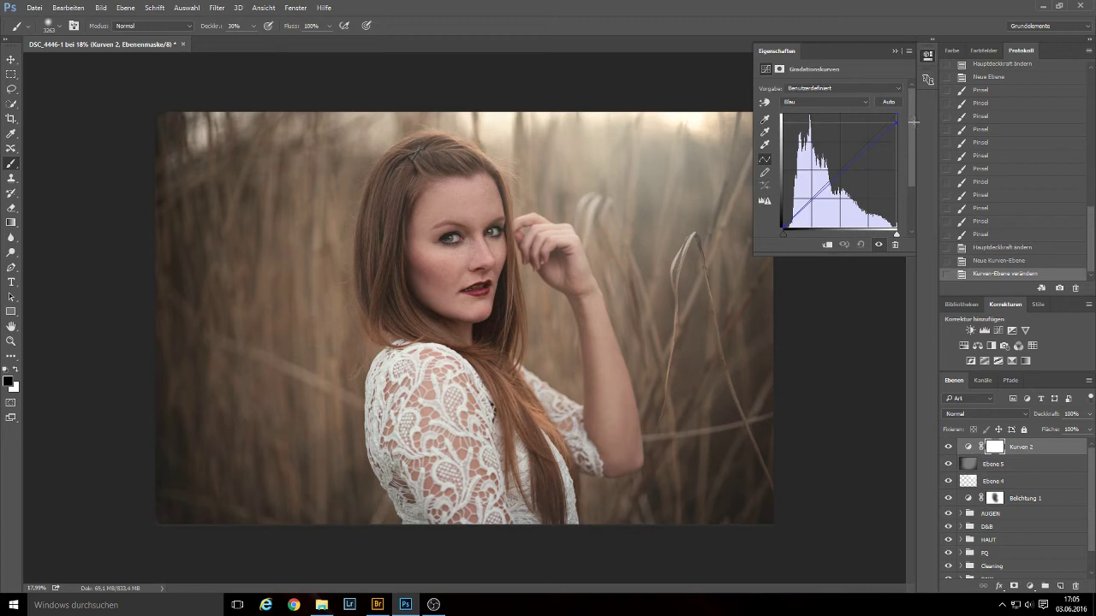
pyautogui.moveTo(914, 122); pyautogui.dragTo(914, 123)
pyautogui.moveTo(780, 228); pyautogui.dragTo(775, 222)
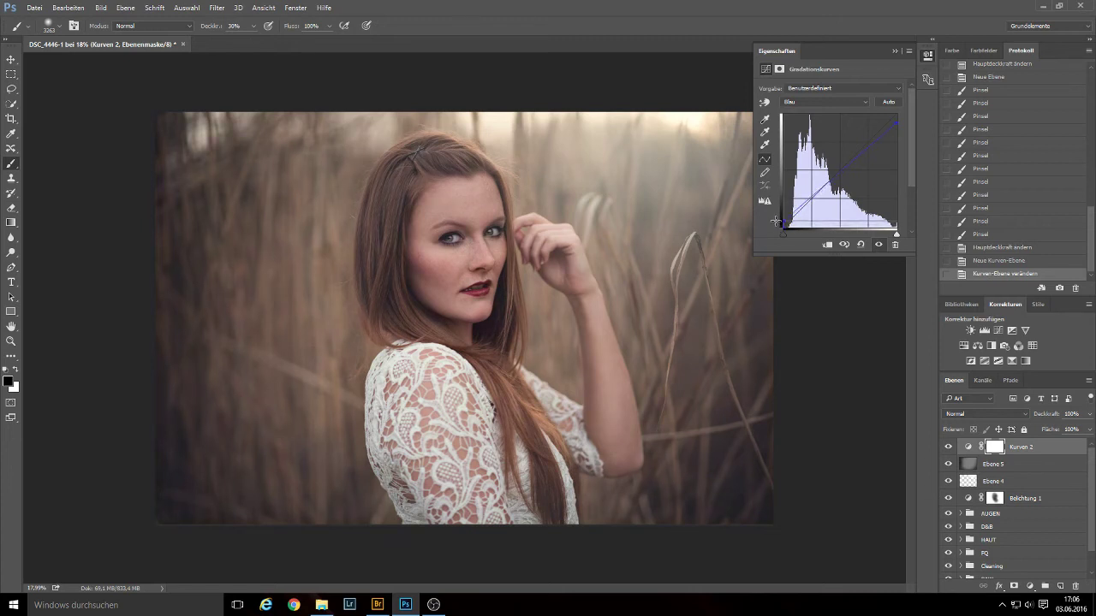
pyautogui.moveTo(776, 222); pyautogui.dragTo(790, 227)
pyautogui.moveTo(781, 221); pyautogui.dragTo(781, 226)
pyautogui.moveTo(897, 122); pyautogui.dragTo(902, 120)
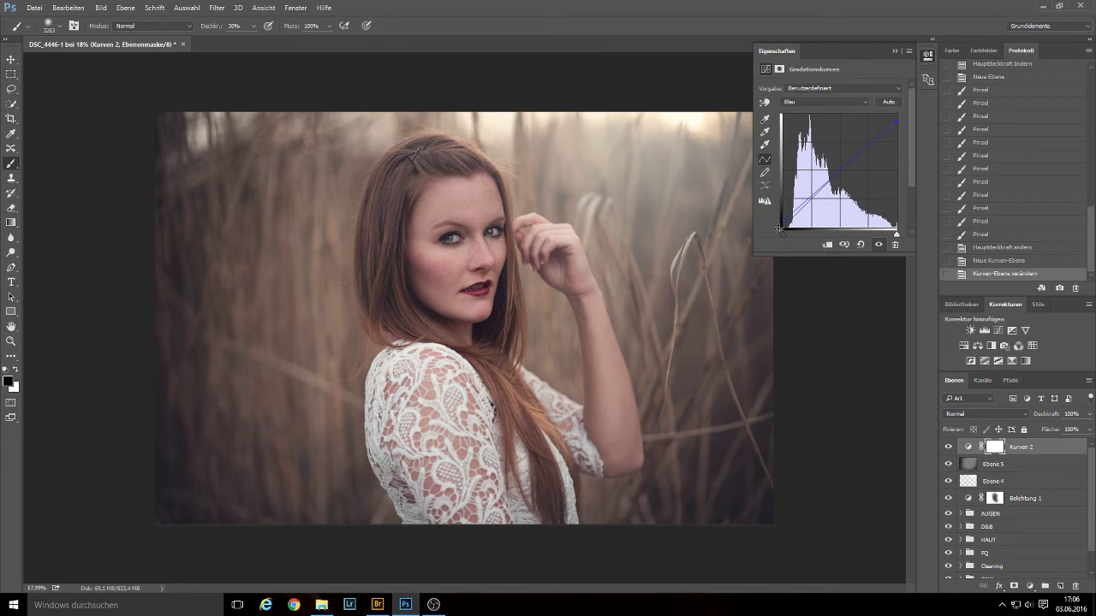
pyautogui.moveTo(783, 218); pyautogui.dragTo(784, 226)
# - Switch Kurven 2 to the Rot channel and lift the red curve by dragging on the photo
pyautogui.click(866, 102)
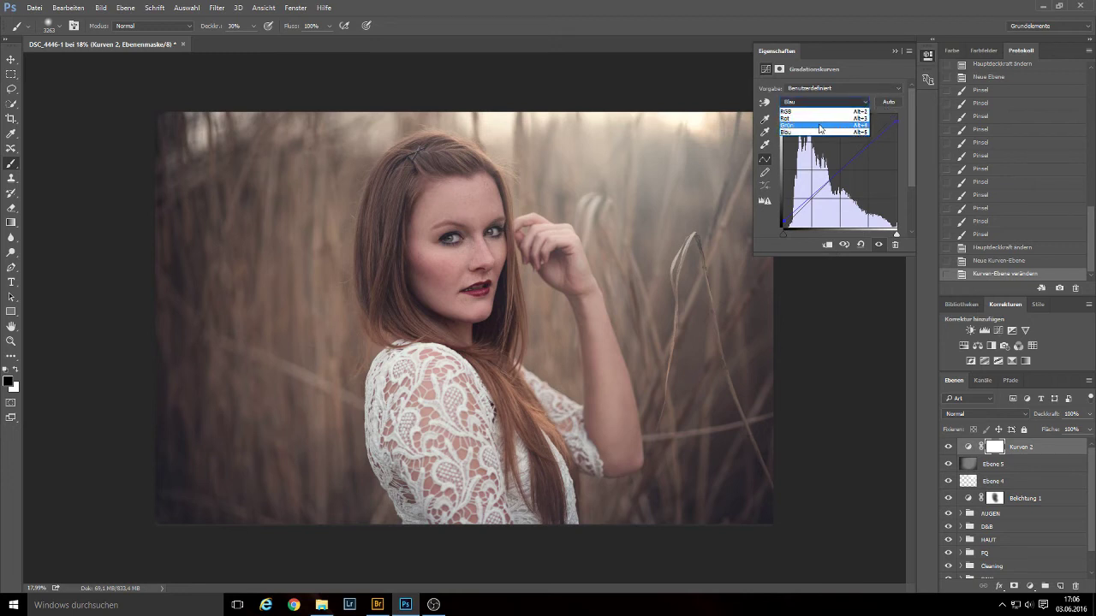
pyautogui.click(816, 118)
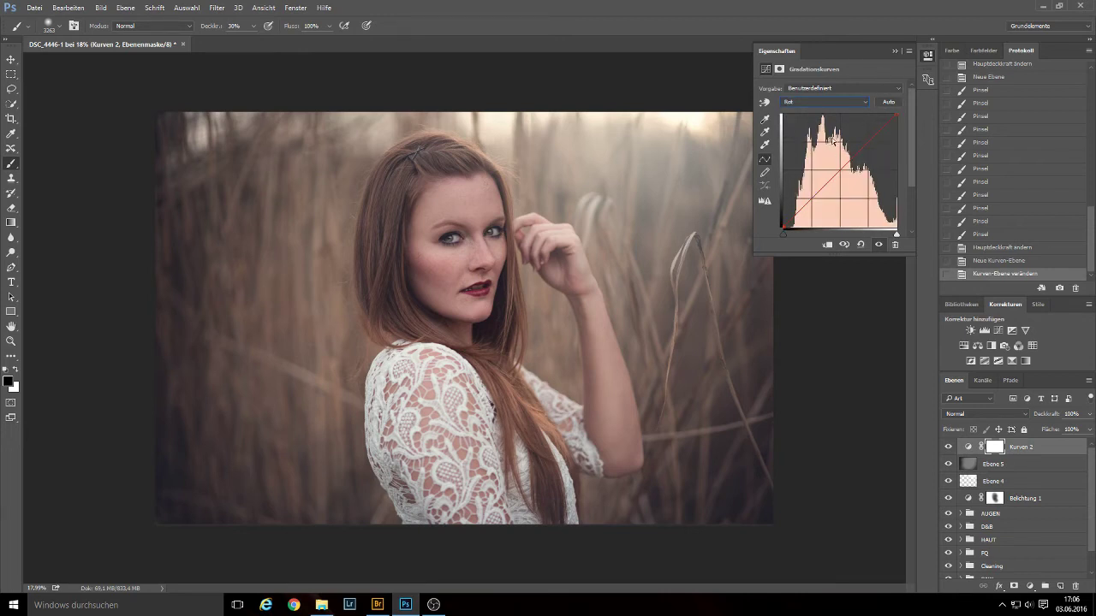
pyautogui.click(765, 104)
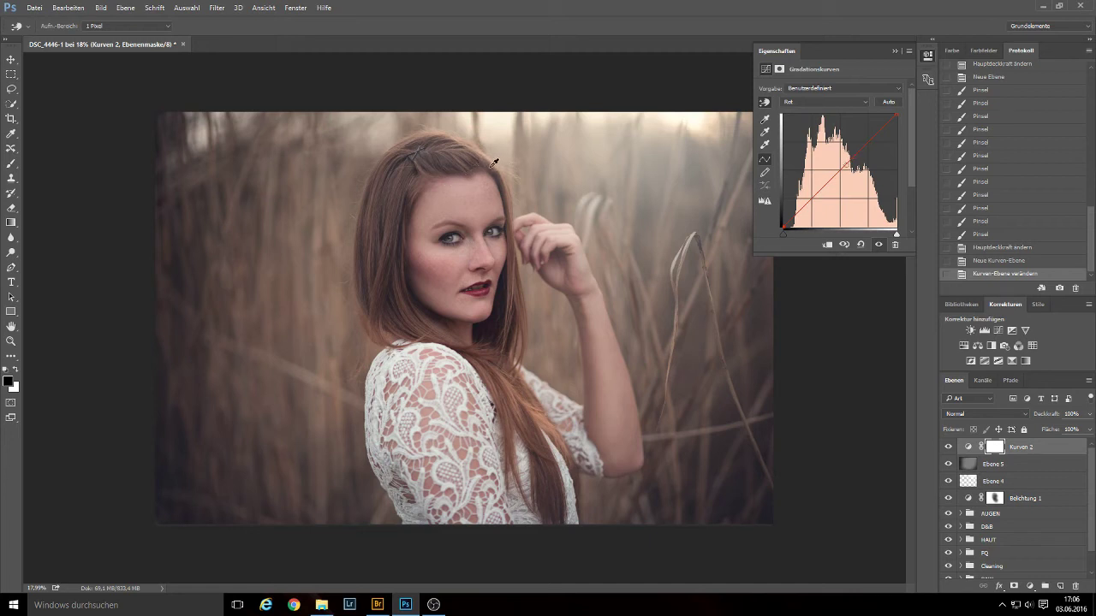
pyautogui.moveTo(495, 158); pyautogui.dragTo(495, 159)
pyautogui.moveTo(495, 159); pyautogui.dragTo(495, 160)
# - Pull the Kurven 2 green curve down for a slight magenta cast
pyautogui.click(864, 101)
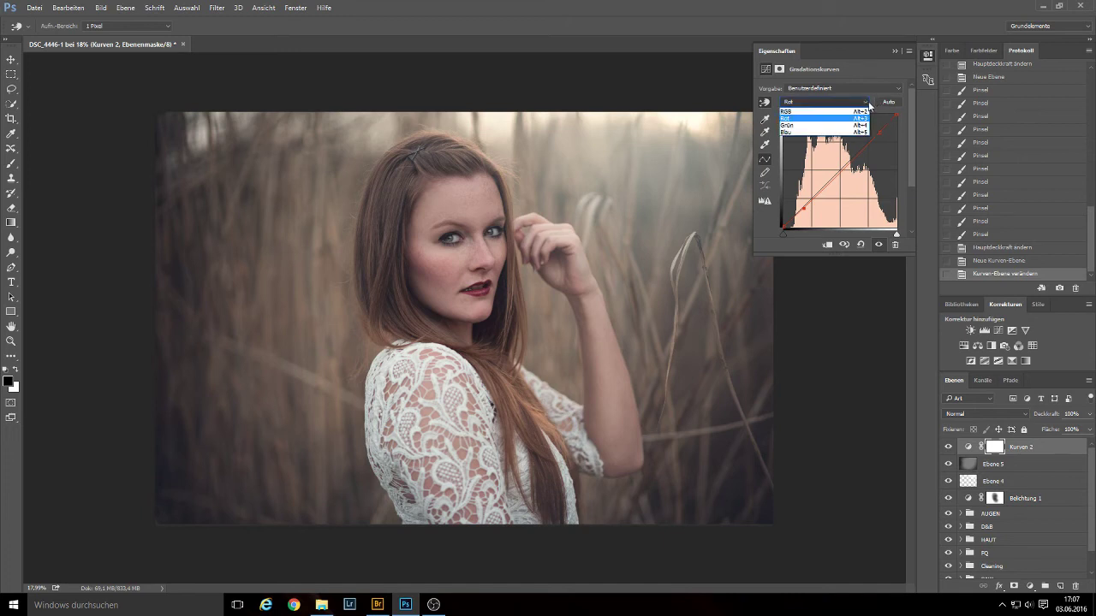
pyautogui.click(838, 129)
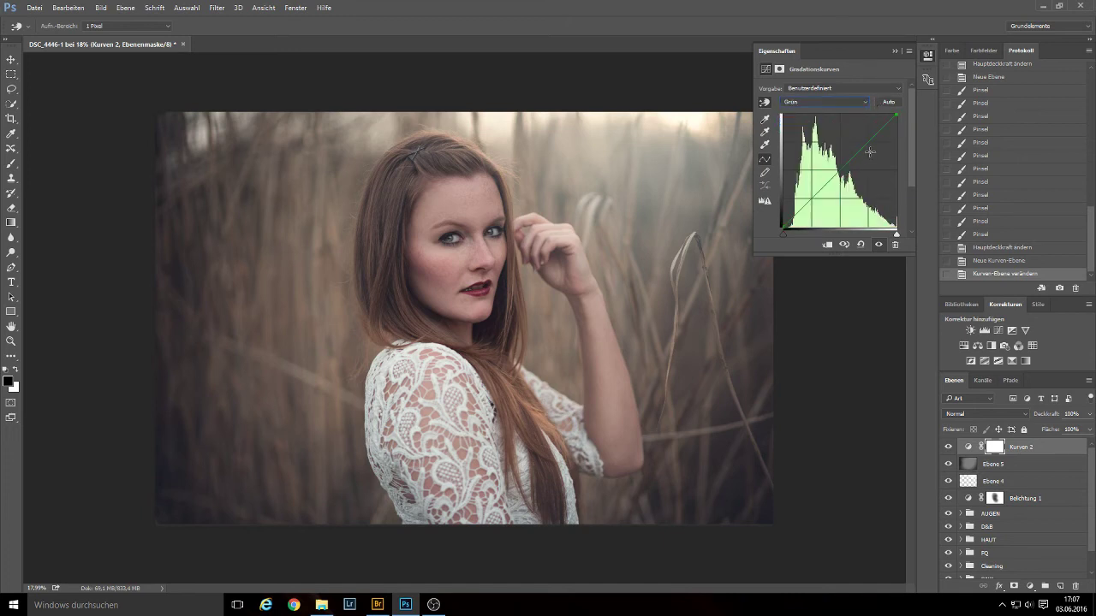
pyautogui.moveTo(848, 162); pyautogui.dragTo(696, 186)
pyautogui.moveTo(452, 366); pyautogui.dragTo(454, 377)
# - Revert a trial green shift, close the curve properties and select Ebene 5
pyautogui.moveTo(890, 122); pyautogui.dragTo(890, 123)
pyautogui.click(895, 50)
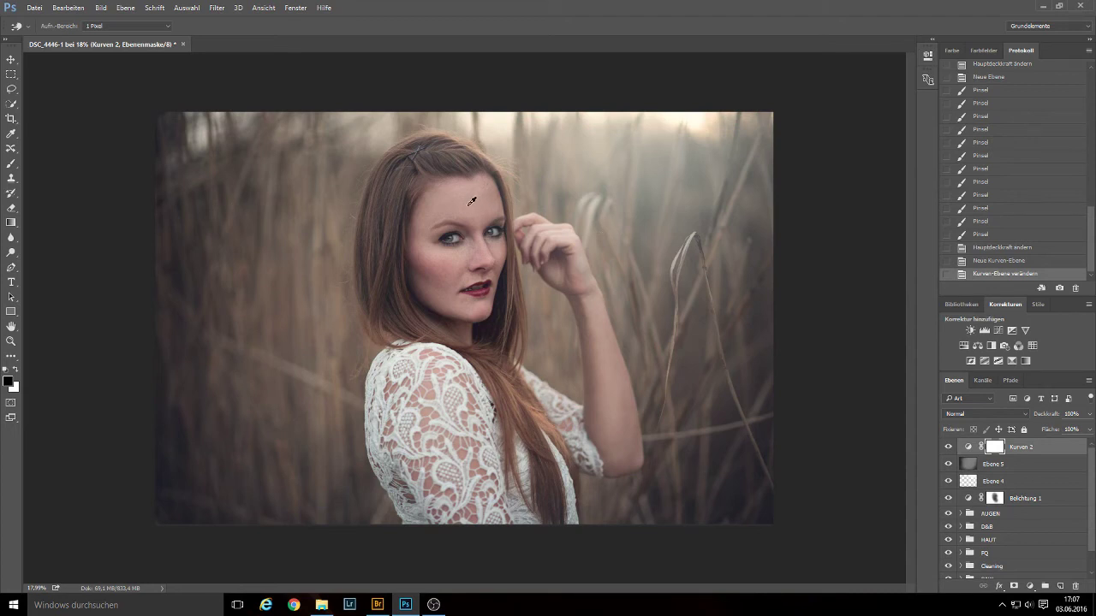
pyautogui.click(974, 468)
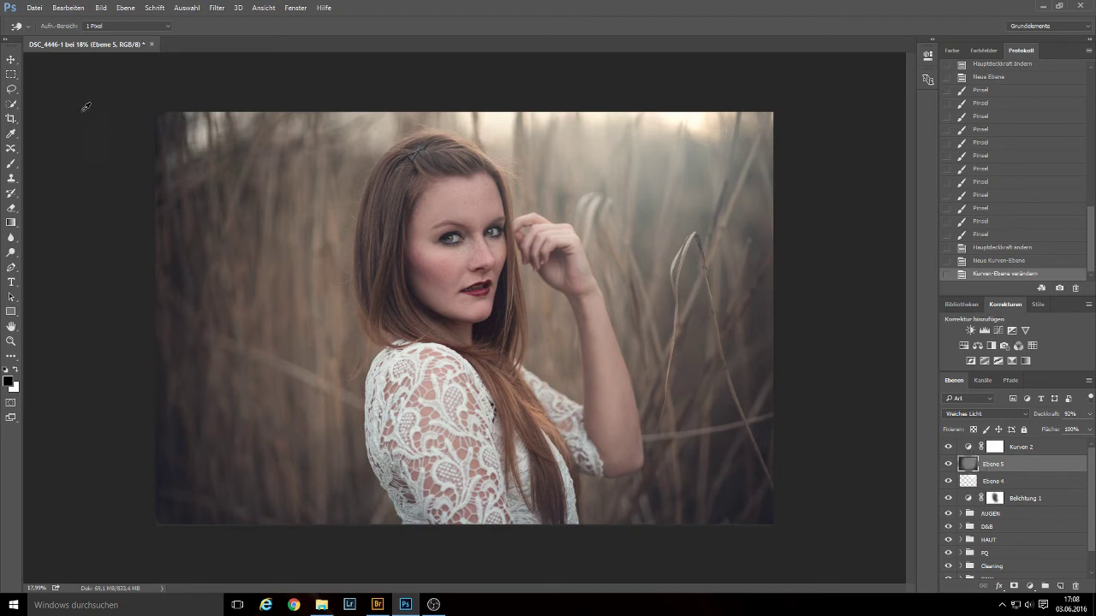
# - Switch to the Brush tool with white as the colour at 8% opacity
pyautogui.click(11, 163)
pyautogui.press('x')
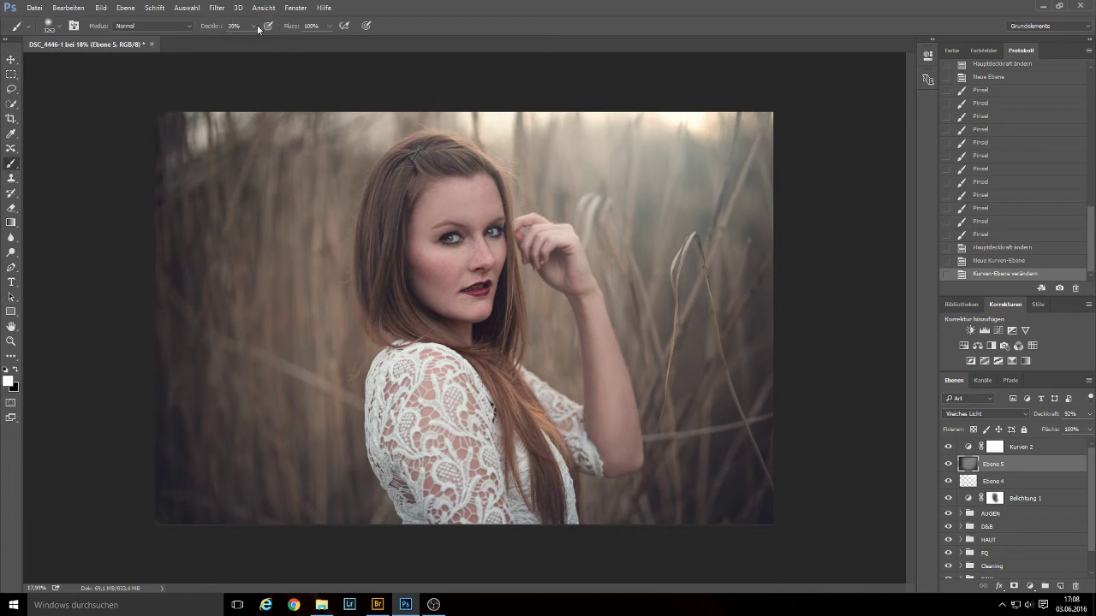
pyautogui.click(253, 26)
pyautogui.moveTo(253, 40); pyautogui.dragTo(248, 45)
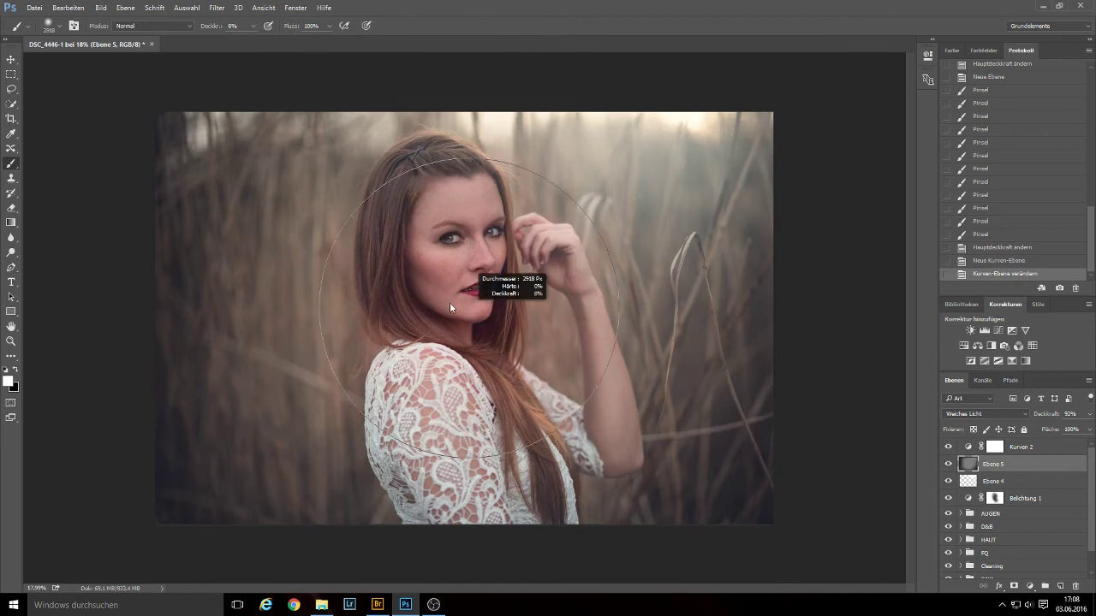
# - Pick a slightly larger soft brush and zoom in on the face
pyautogui.click(51, 30)
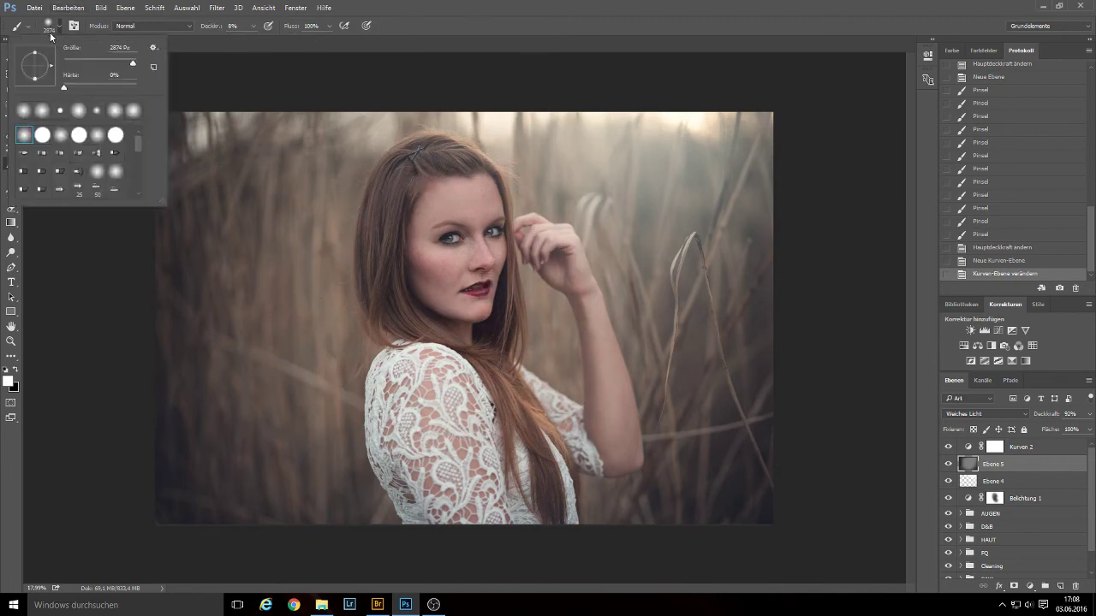
pyautogui.press('Return')
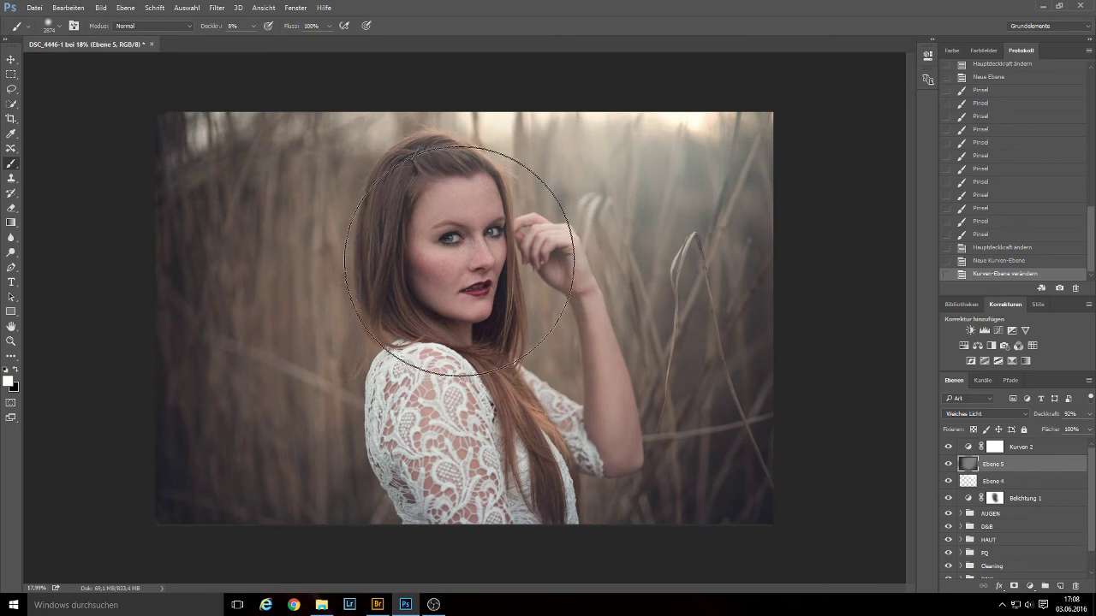
pyautogui.moveTo(466, 273); pyautogui.dragTo(467, 282)
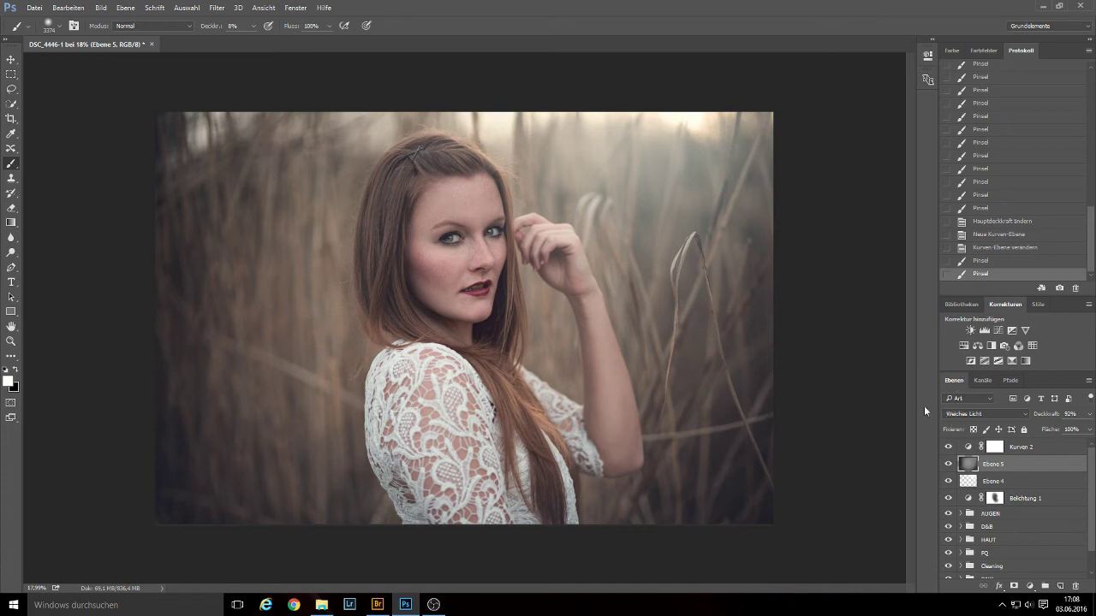
pyautogui.moveTo(509, 241)
pyautogui.mouseDown()
pyautogui.moveTo(626, 229)
pyautogui.moveTo(582, 240)
pyautogui.mouseUp()
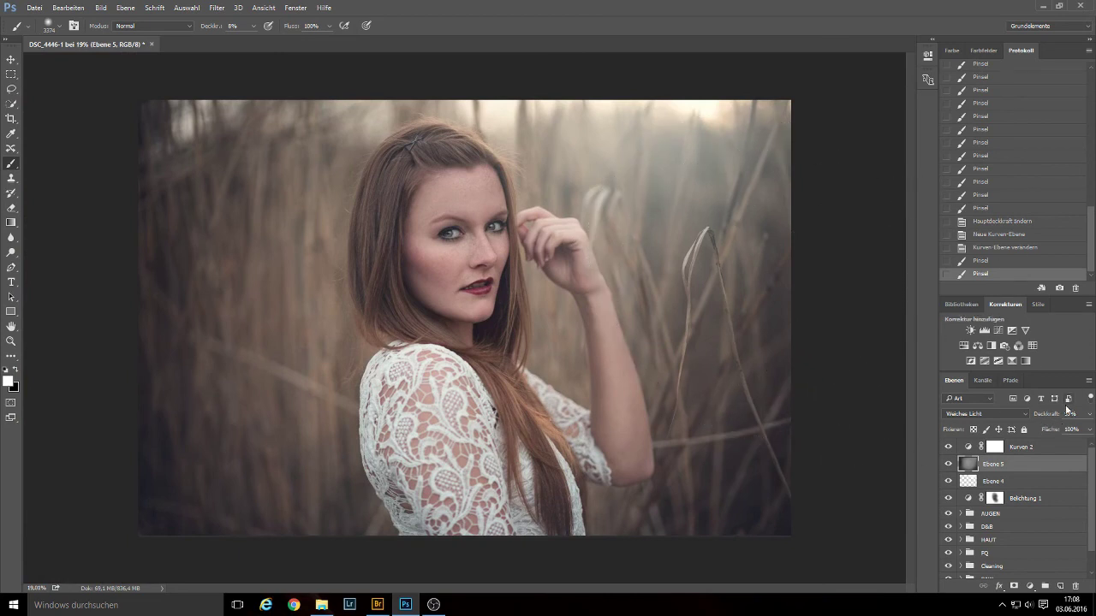
pyautogui.click(1047, 449)
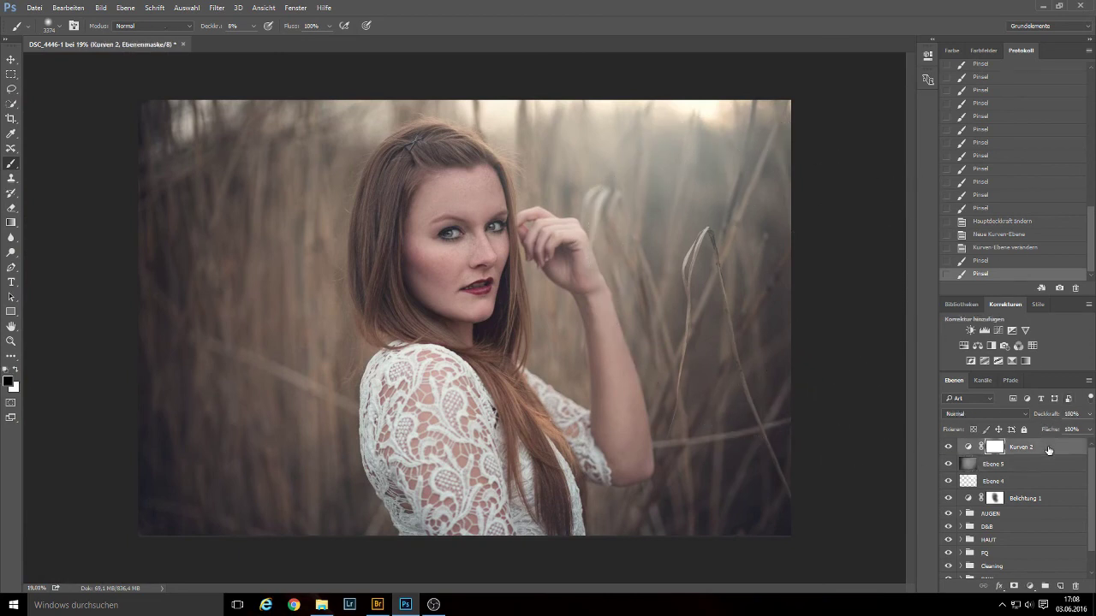
pyautogui.doubleClick(1048, 448)
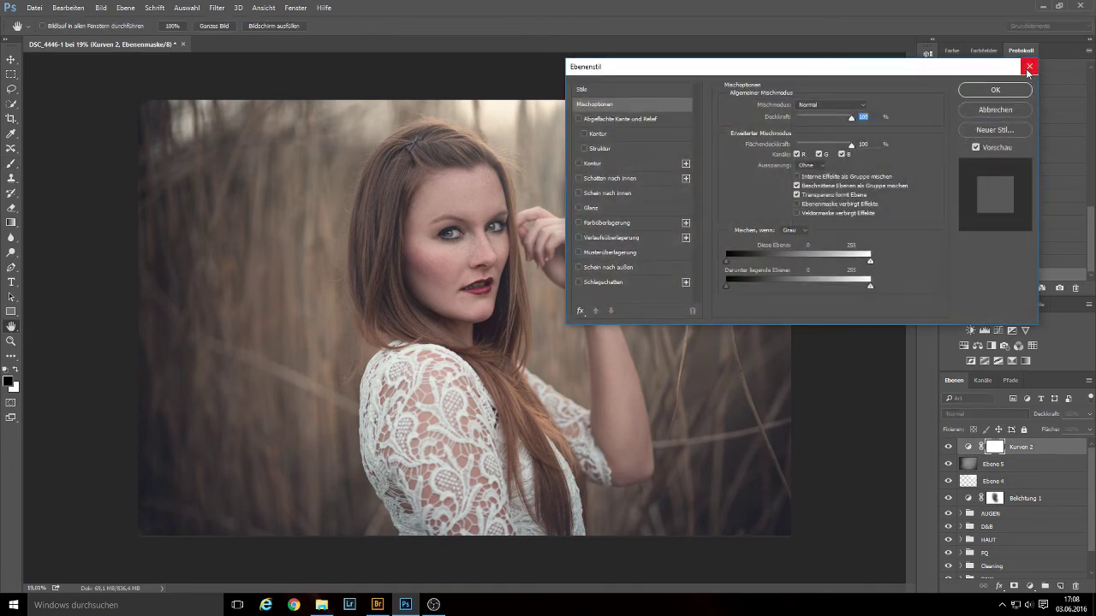
pyautogui.click(1029, 69)
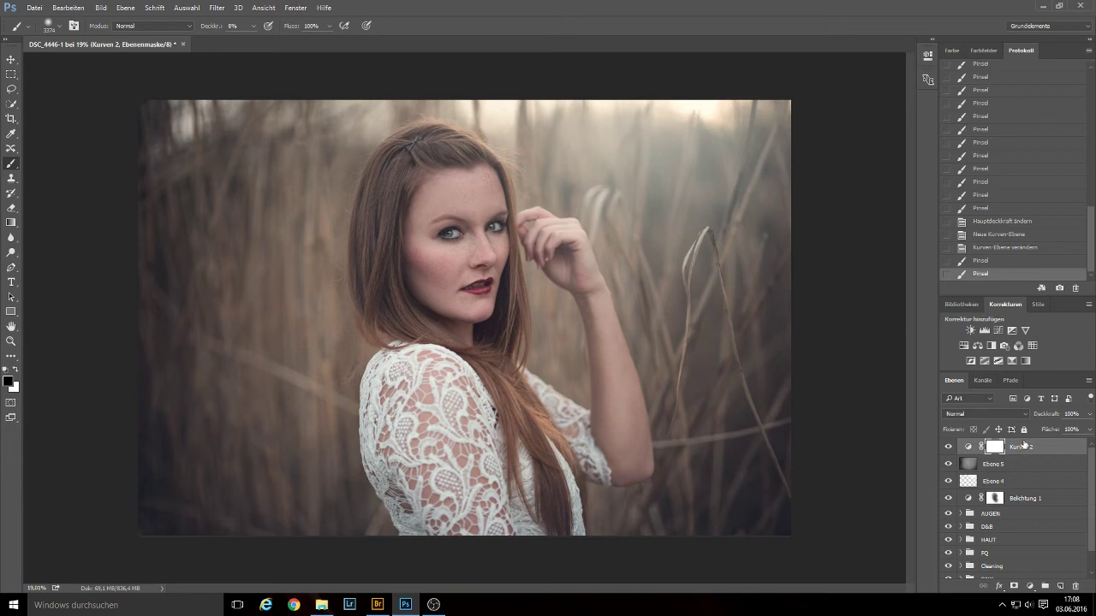
# - Add a Farbbalance 1 colour balance layer with midtone Cyan–Red at +3
pyautogui.click(977, 346)
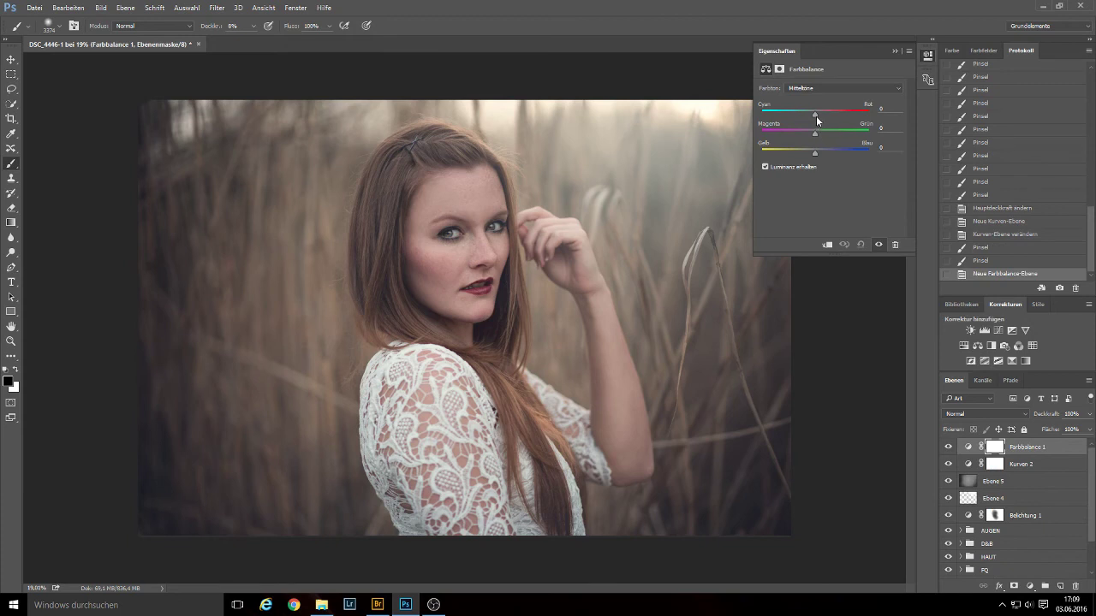
pyautogui.moveTo(815, 116); pyautogui.dragTo(817, 116)
pyautogui.moveTo(817, 117); pyautogui.dragTo(825, 120)
pyautogui.moveTo(818, 119); pyautogui.dragTo(815, 119)
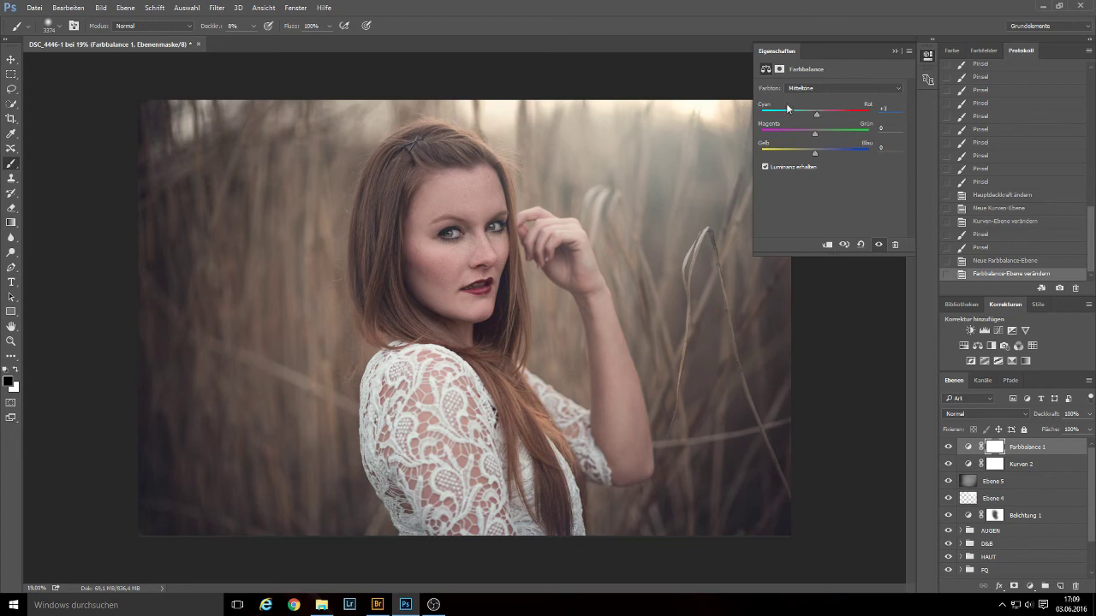
# - Nudge the Farbbalance 1 midtones slightly toward green and blue
pyautogui.moveTo(815, 136)
pyautogui.mouseDown()
pyautogui.moveTo(822, 142)
pyautogui.moveTo(801, 139)
pyautogui.moveTo(844, 144)
pyautogui.moveTo(819, 150)
pyautogui.mouseUp()
pyautogui.click(892, 126)
pyautogui.moveTo(816, 156); pyautogui.dragTo(816, 158)
# - Adjust the Lichter Cyan–Red, Magenta–Green and Yellow–Blue sliders of Farbbalance 1
pyautogui.click(895, 89)
pyautogui.click(802, 109)
pyautogui.moveTo(815, 119)
pyautogui.mouseDown()
pyautogui.moveTo(803, 119)
pyautogui.moveTo(817, 118)
pyautogui.mouseUp()
pyautogui.moveTo(817, 118); pyautogui.dragTo(816, 117)
pyautogui.write('8')
pyautogui.moveTo(817, 121); pyautogui.dragTo(815, 119)
pyautogui.moveTo(815, 137); pyautogui.dragTo(821, 137)
pyautogui.click(885, 129)
pyautogui.moveTo(816, 157)
pyautogui.mouseDown()
pyautogui.moveTo(794, 155)
pyautogui.moveTo(839, 160)
pyautogui.moveTo(811, 161)
pyautogui.mouseUp()
pyautogui.moveTo(814, 156); pyautogui.dragTo(814, 158)
# - Switch to Tiefen and set the shadow Cyan–Red slider to +2
pyautogui.click(896, 88)
pyautogui.click(803, 98)
pyautogui.moveTo(816, 113); pyautogui.dragTo(818, 112)
pyautogui.moveTo(815, 113); pyautogui.dragTo(814, 113)
pyautogui.moveTo(818, 116)
pyautogui.mouseDown()
pyautogui.moveTo(833, 115)
pyautogui.moveTo(815, 119)
pyautogui.mouseUp()
pyautogui.moveTo(820, 117); pyautogui.dragTo(815, 120)
# - Set the shadow Magenta–Green to +2 and nudge Yellow–Blue slightly toward blue
pyautogui.click(882, 109)
pyautogui.click(861, 193)
pyautogui.moveTo(815, 132)
pyautogui.mouseDown()
pyautogui.moveTo(805, 133)
pyautogui.moveTo(818, 133)
pyautogui.mouseUp()
pyautogui.moveTo(817, 158); pyautogui.dragTo(821, 159)
pyautogui.moveTo(821, 160)
pyautogui.mouseDown()
pyautogui.moveTo(807, 162)
pyautogui.moveTo(821, 162)
pyautogui.mouseUp()
# - Check the shadow Yellow–Blue value, then close the Farbbalance 1 Properties panel
pyautogui.click(884, 148)
pyautogui.click(894, 50)
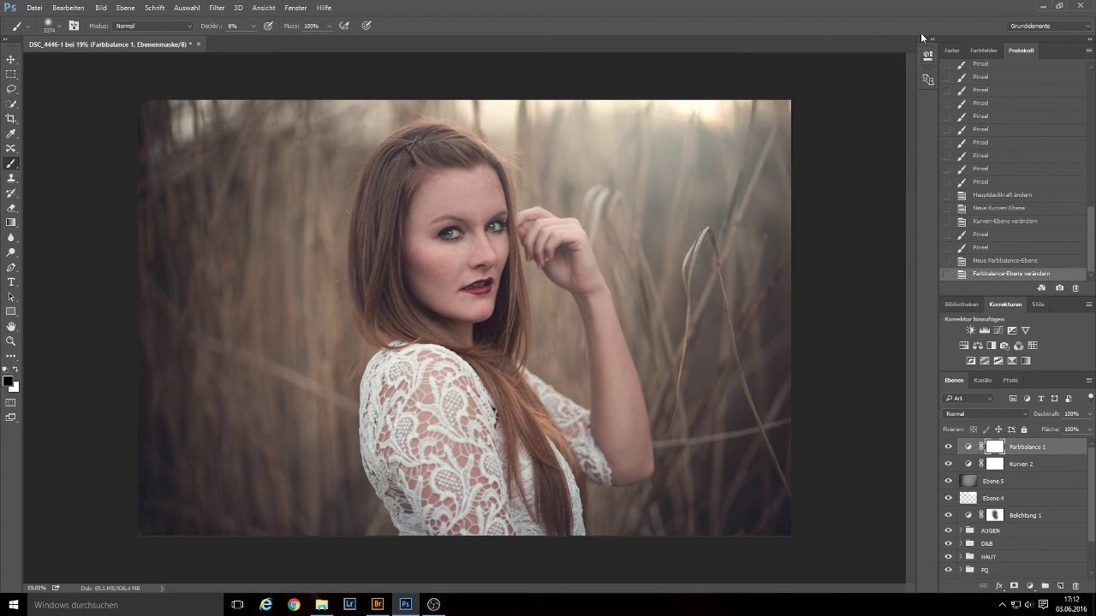